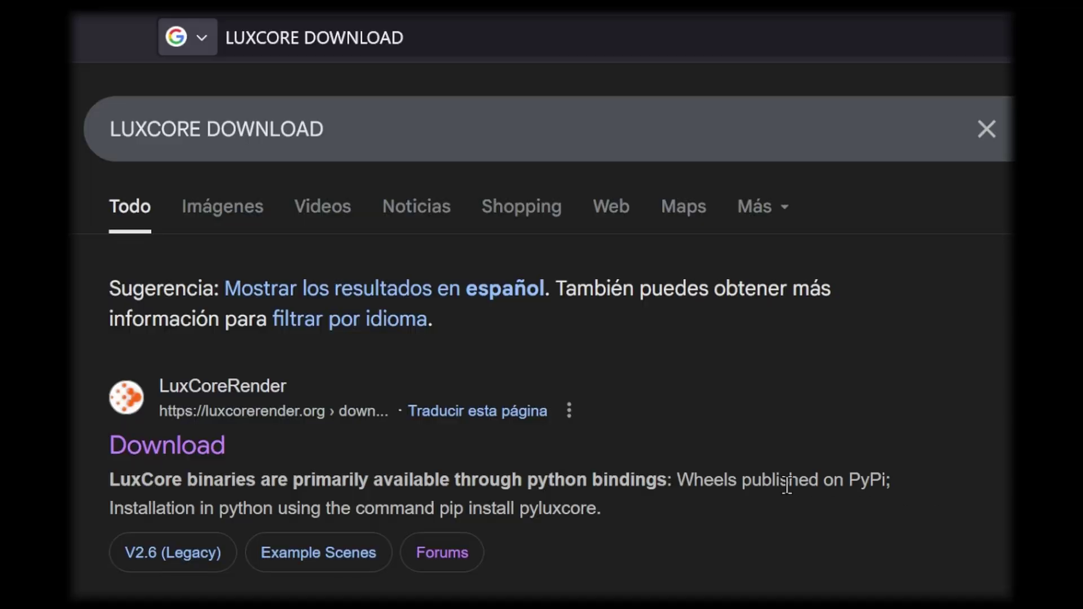
Open the LuxCoreRender download page from the search results and download BlendLuxCore v2.10.1
click(151, 449)
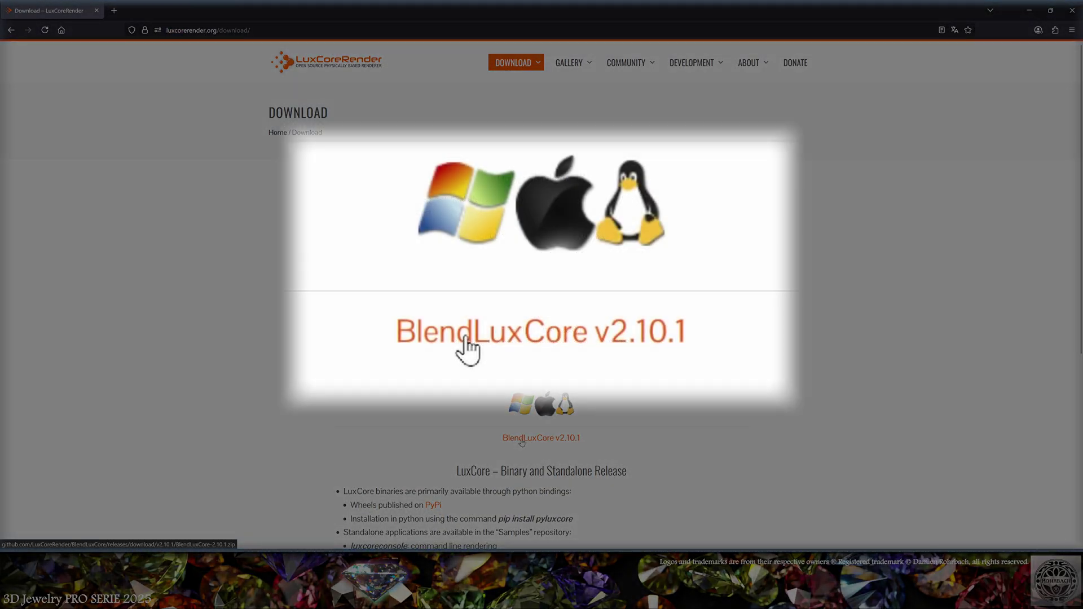
click(521, 442)
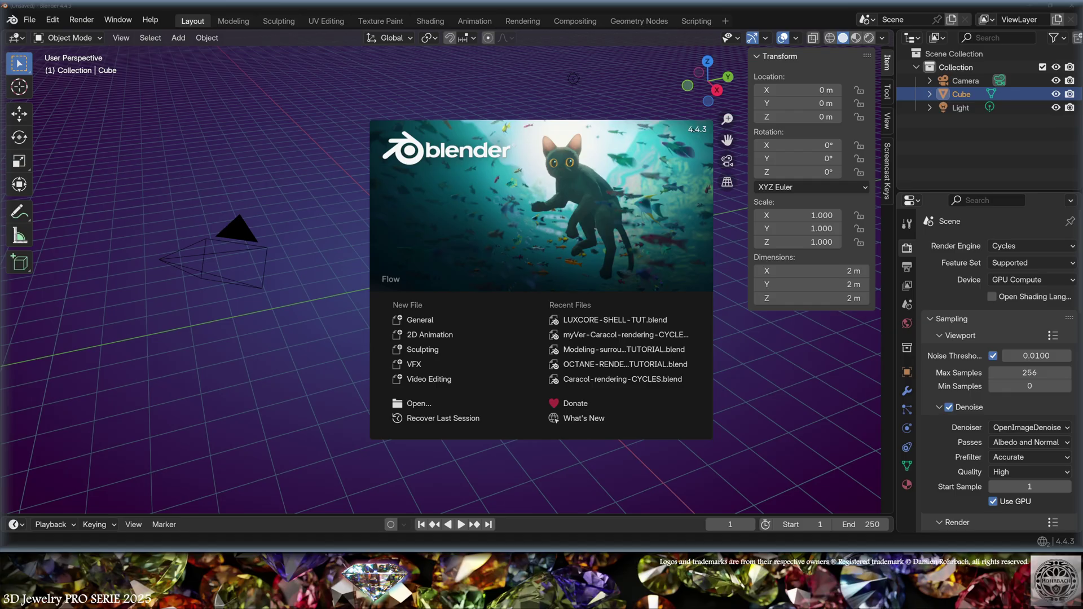
Switch to Blender and install the downloaded BlendLuxCore add-on through the add-on preferences
click(413, 216)
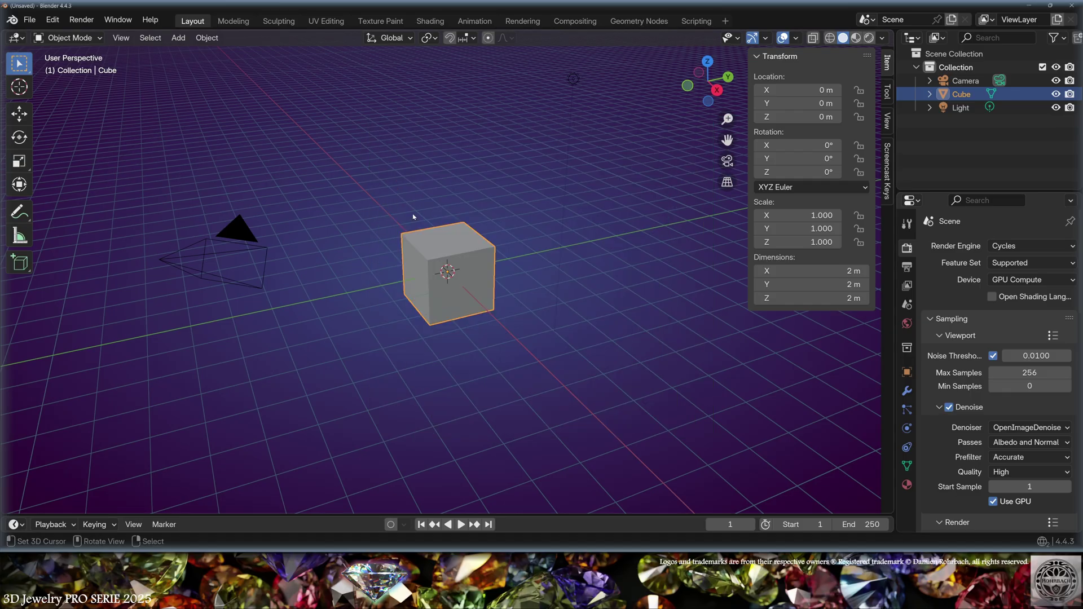
click(52, 19)
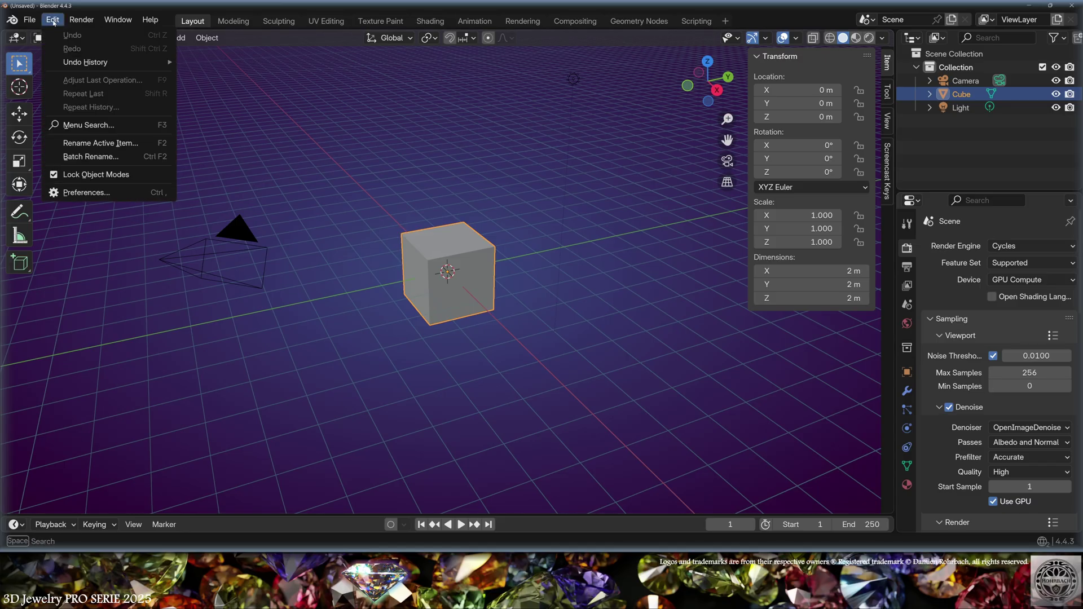
click(79, 193)
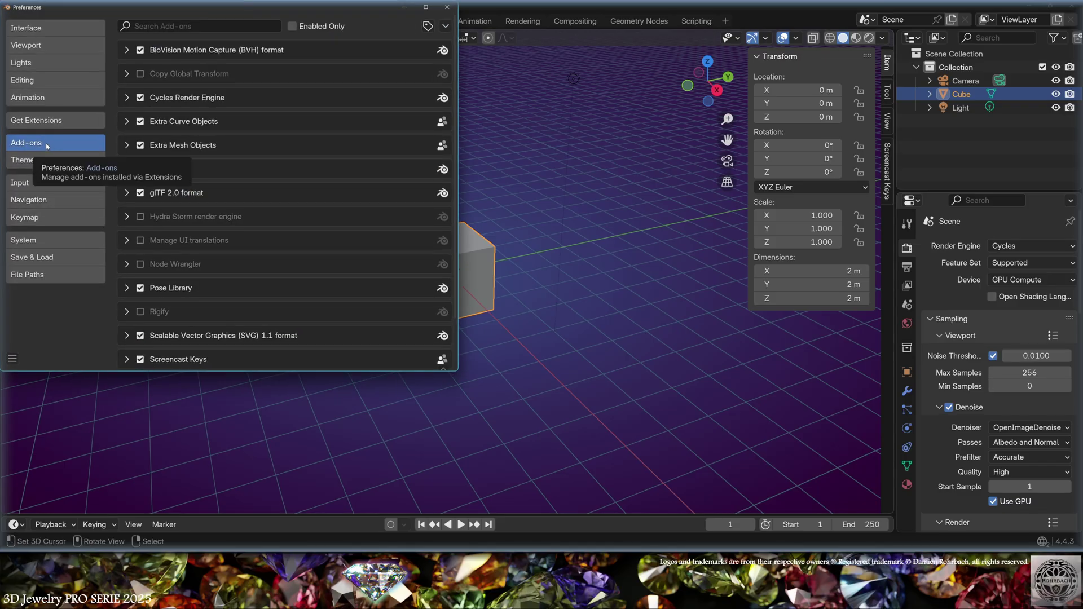
click(445, 26)
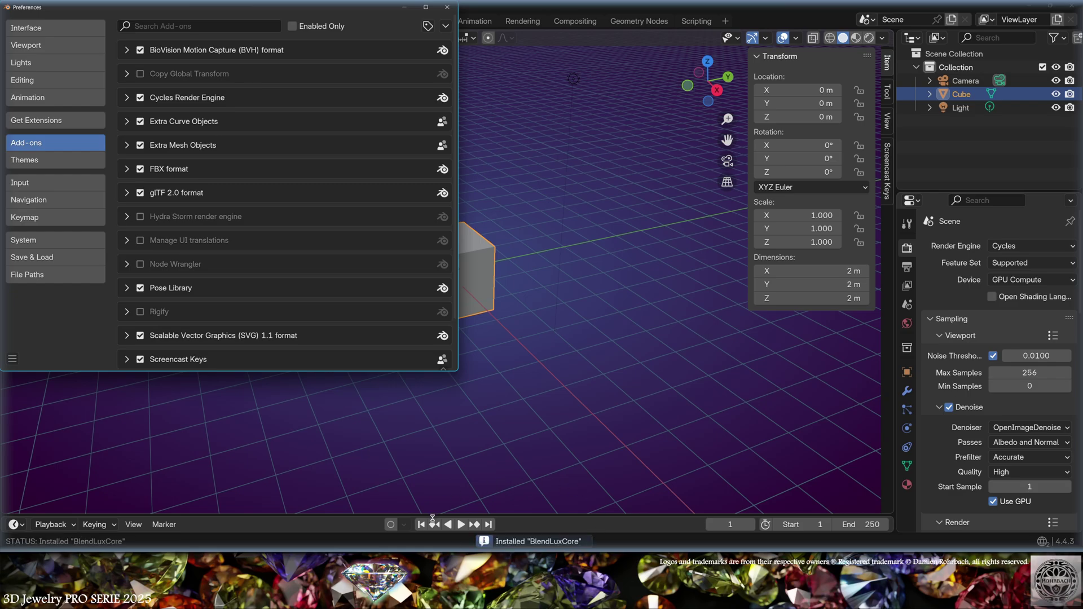
Set the BlendLuxCore add-on's GPU API to CUDA, disable the LuxCore Online Library, and close the preferences
click(127, 74)
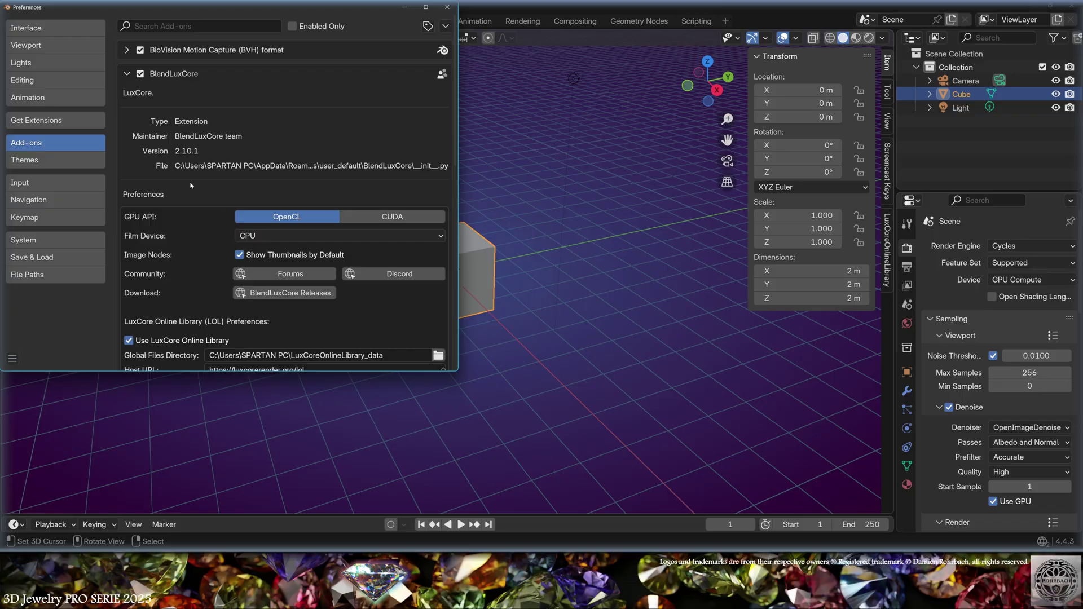
click(391, 217)
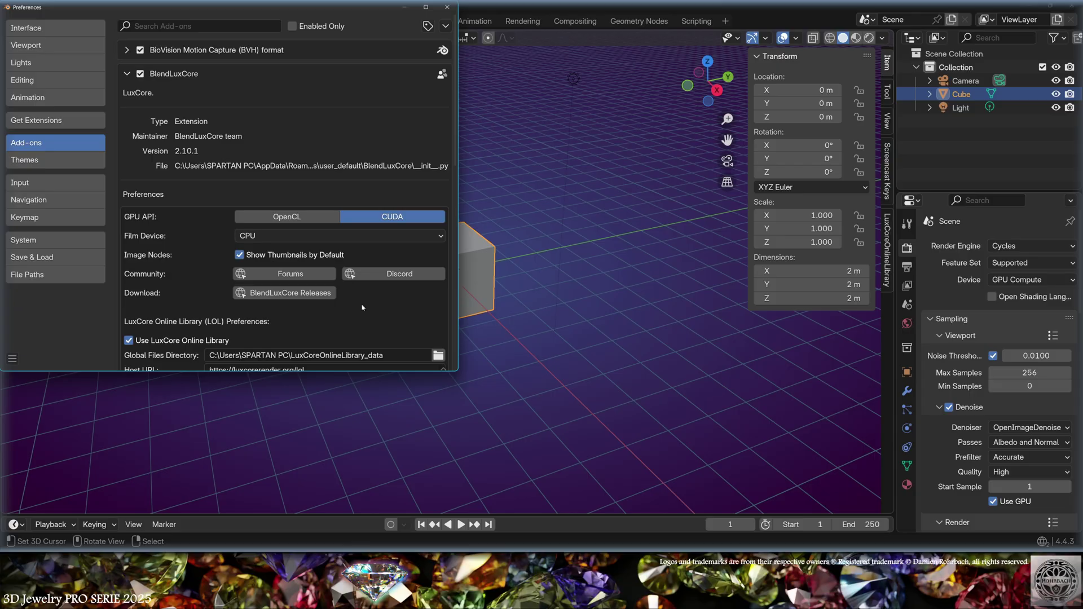
scroll(363, 308, down, 3)
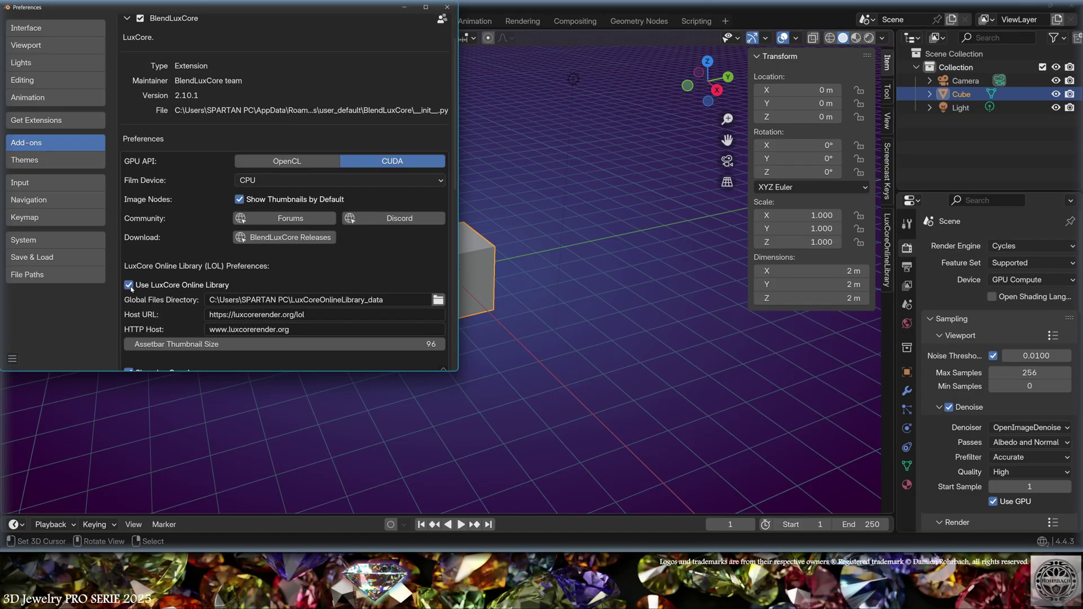
click(276, 284)
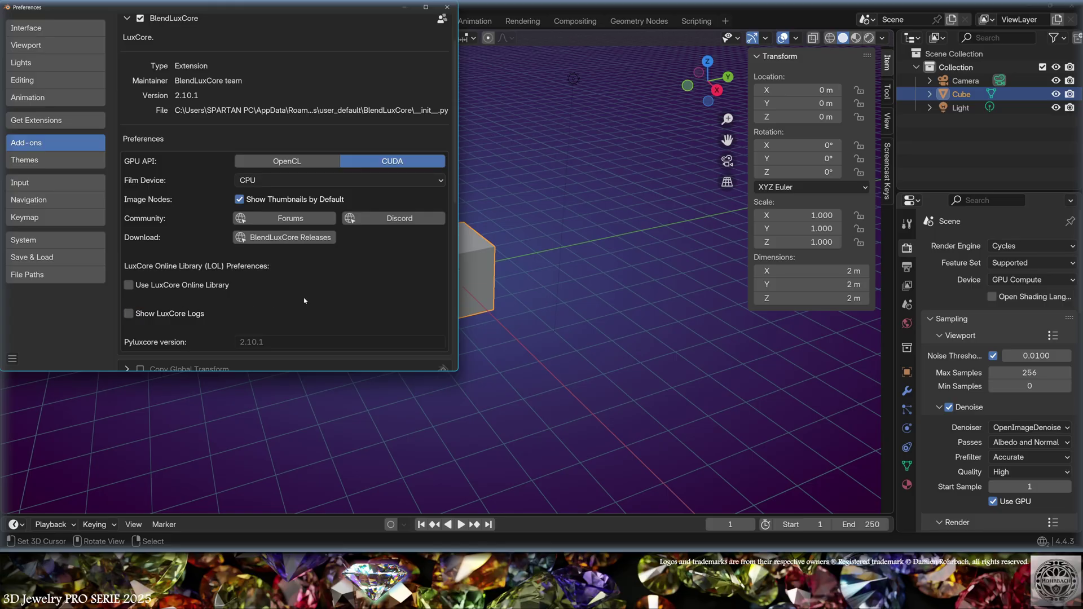
click(446, 7)
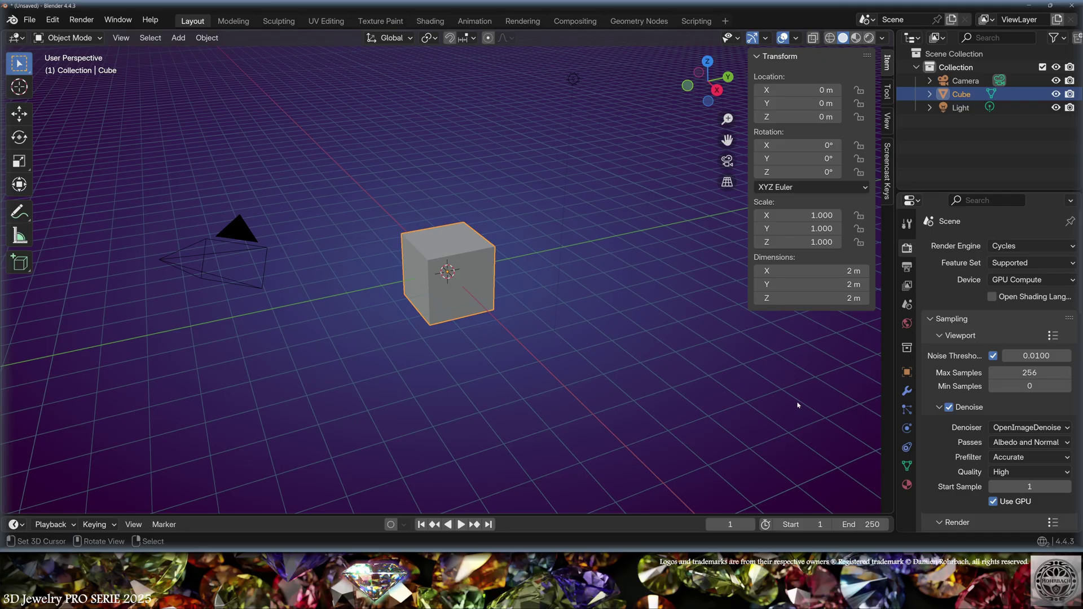
Change the render engine to LuxCoreRender and set its compute device to GPU
click(1018, 246)
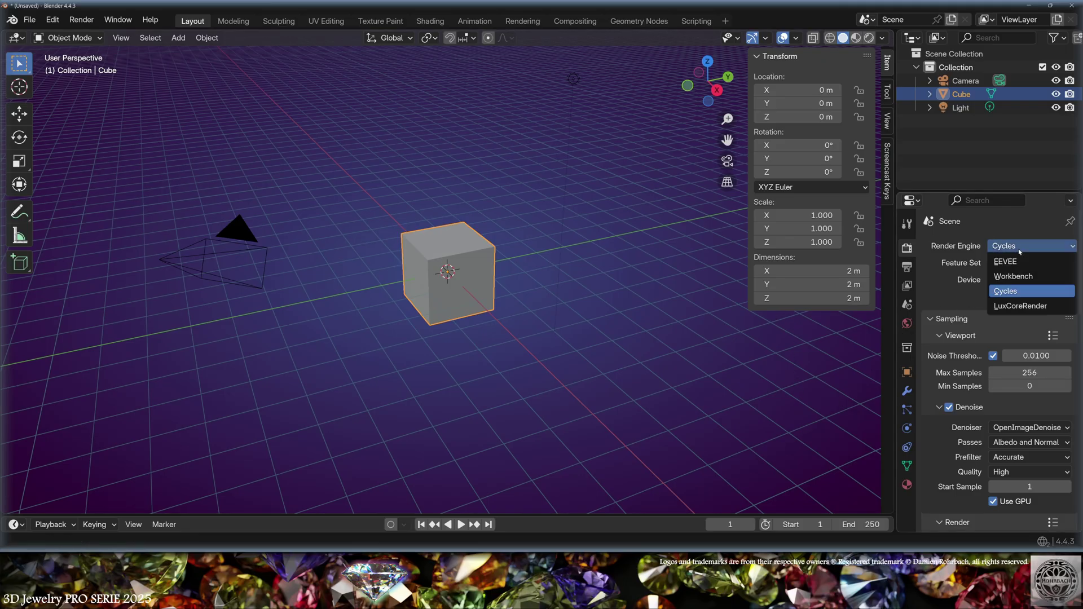
click(1018, 305)
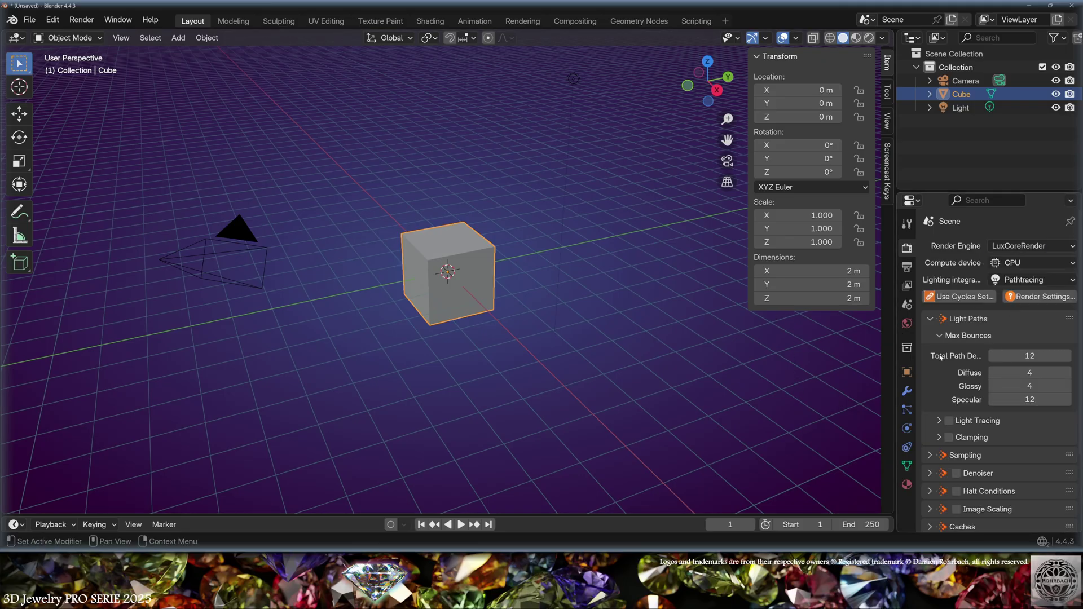
click(1014, 264)
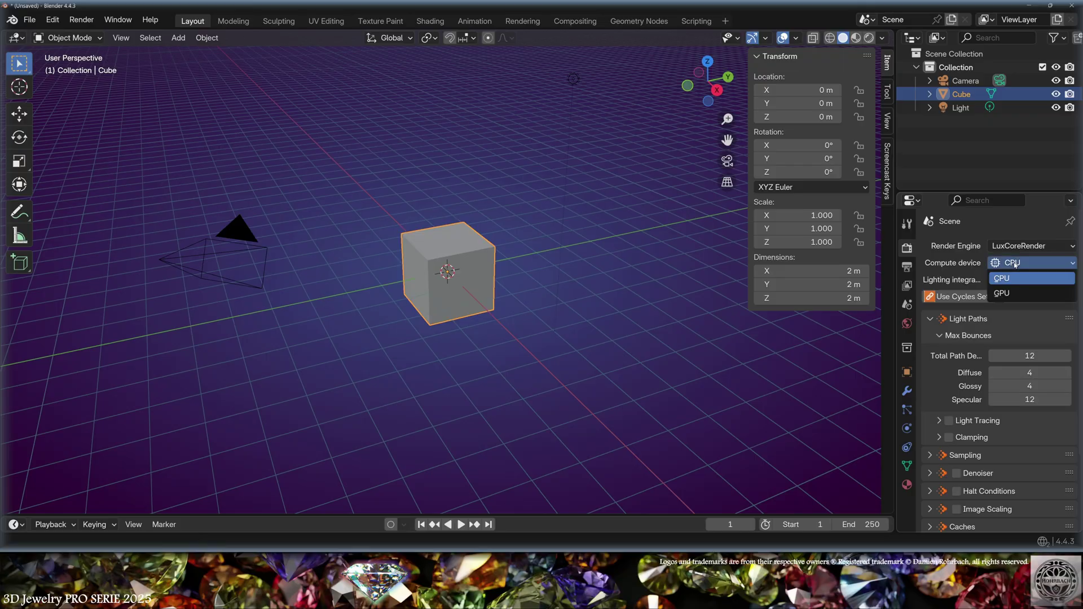
click(1015, 292)
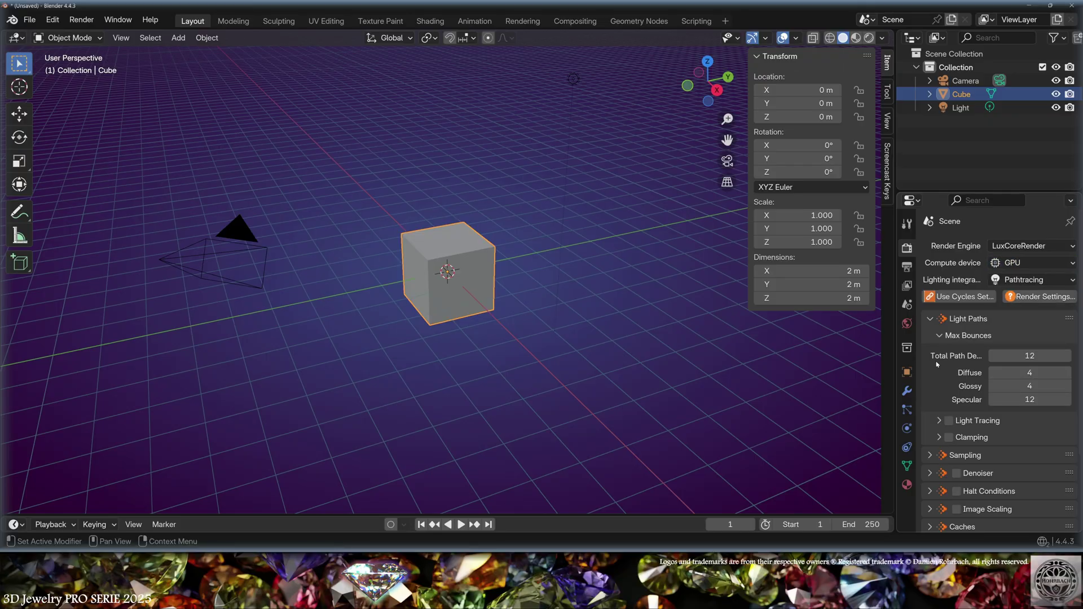
Set the total, diffuse, glossy and specular light path bounces to 24 and enable light tracing with 84% light rays
drag(1029, 355, 1030, 400)
text(24)
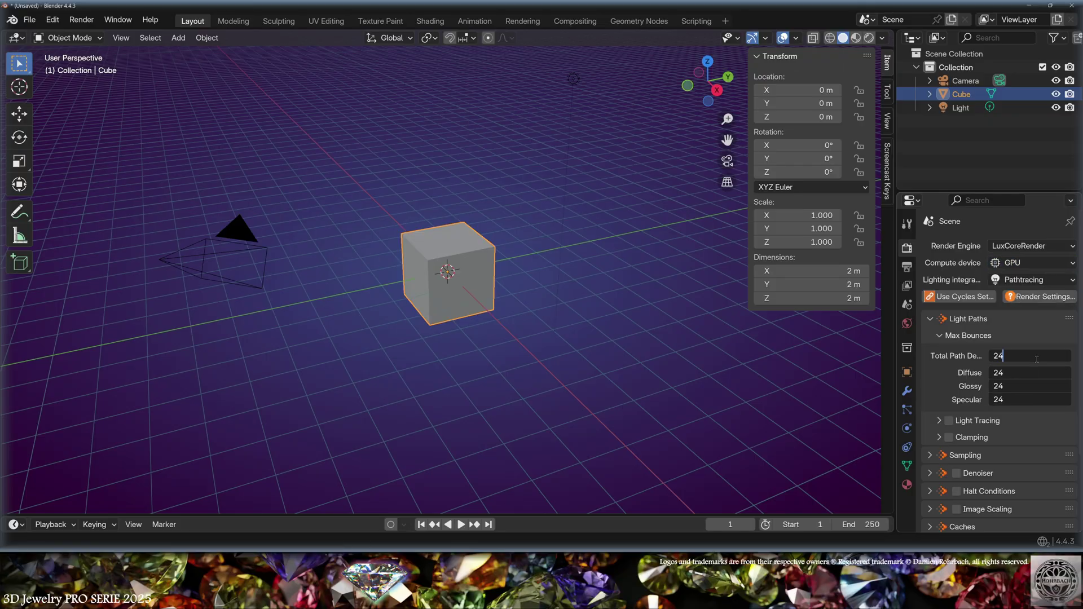
key(Return)
click(939, 420)
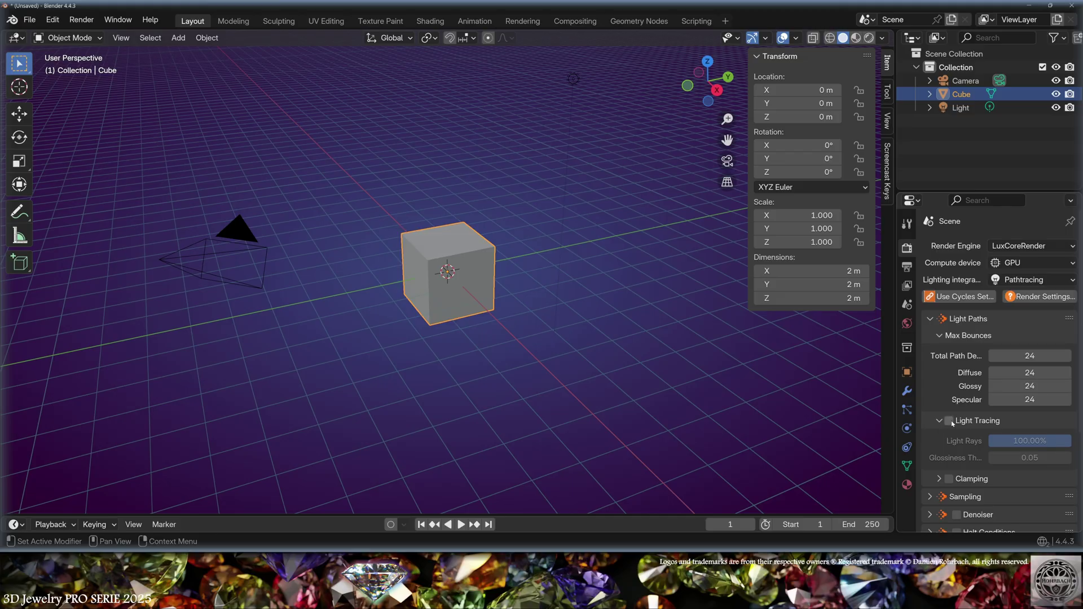
click(949, 421)
Enable the render denoiser and the PhotonGI cache
scroll(957, 382, down, 5)
click(956, 380)
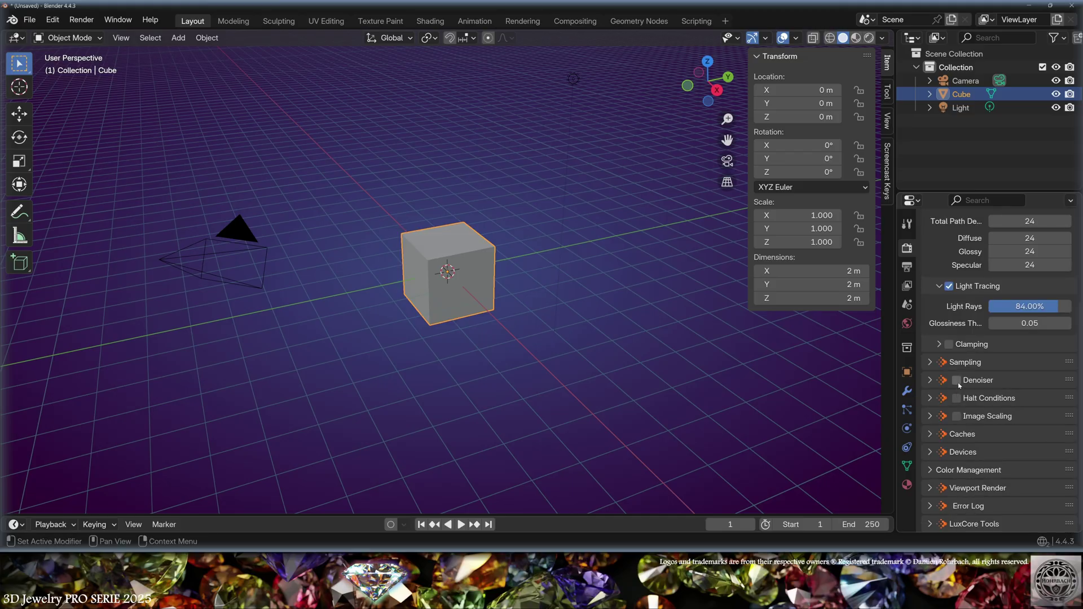
click(931, 434)
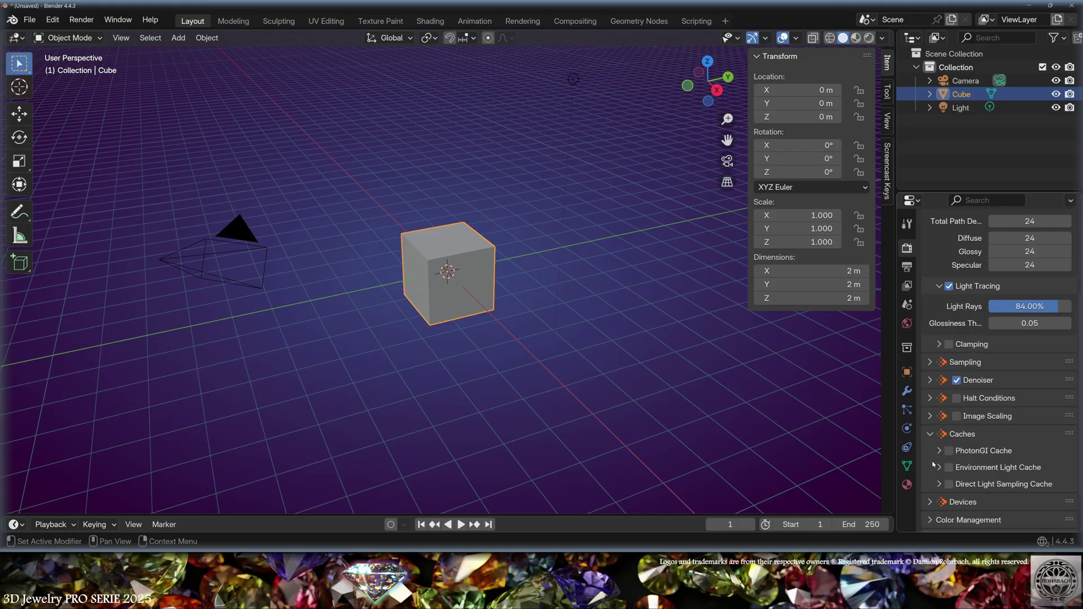
click(949, 451)
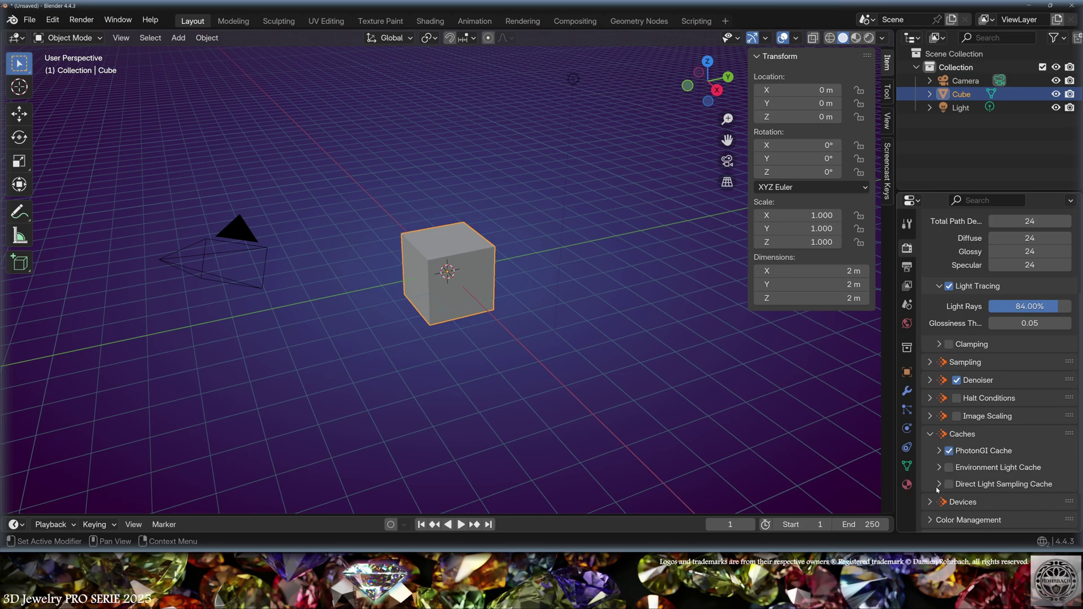
Update the GPU device list and set the CPU threads to Fixed with 16 threads
scroll(942, 453, down, 2)
click(930, 452)
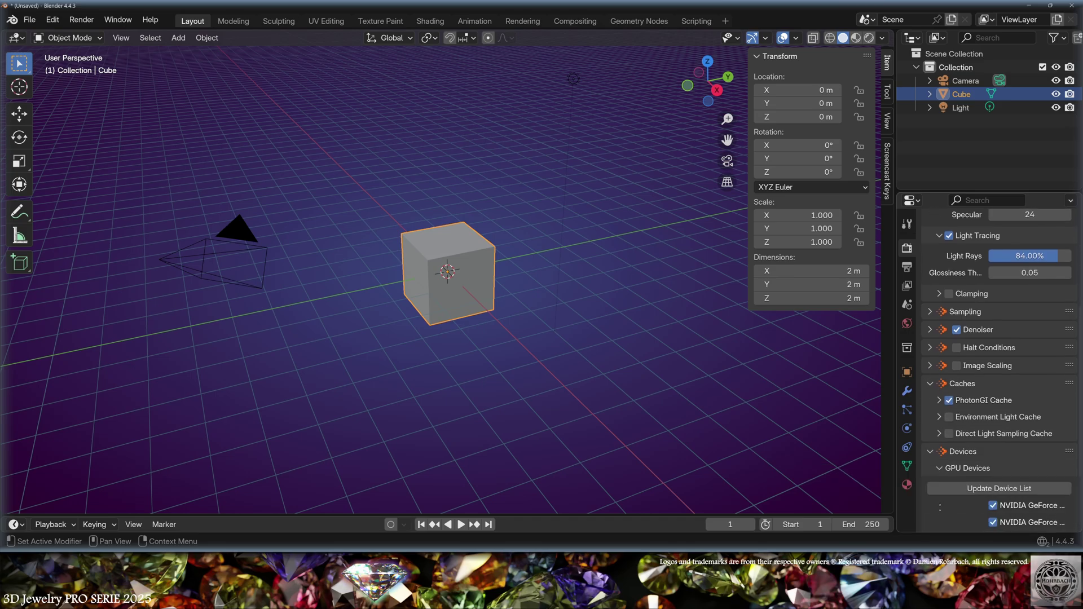
scroll(967, 387, down, 4)
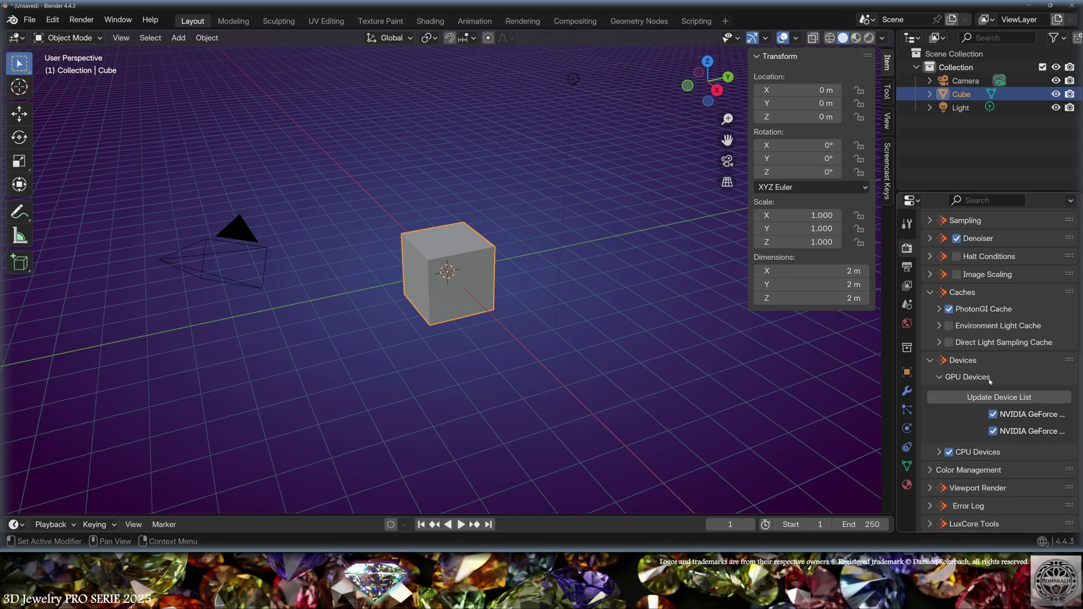
click(992, 397)
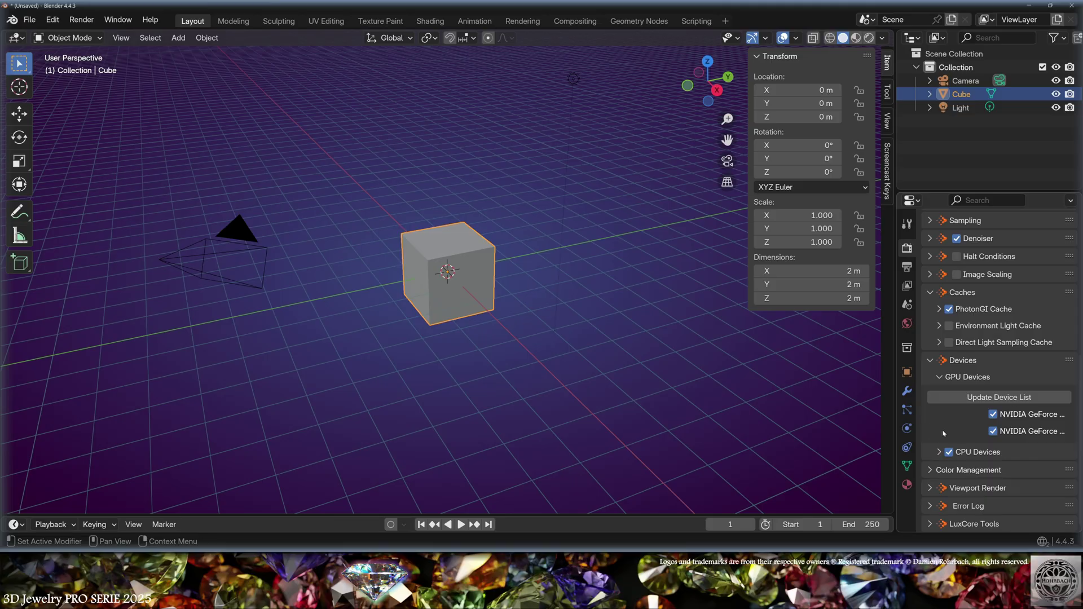
click(958, 452)
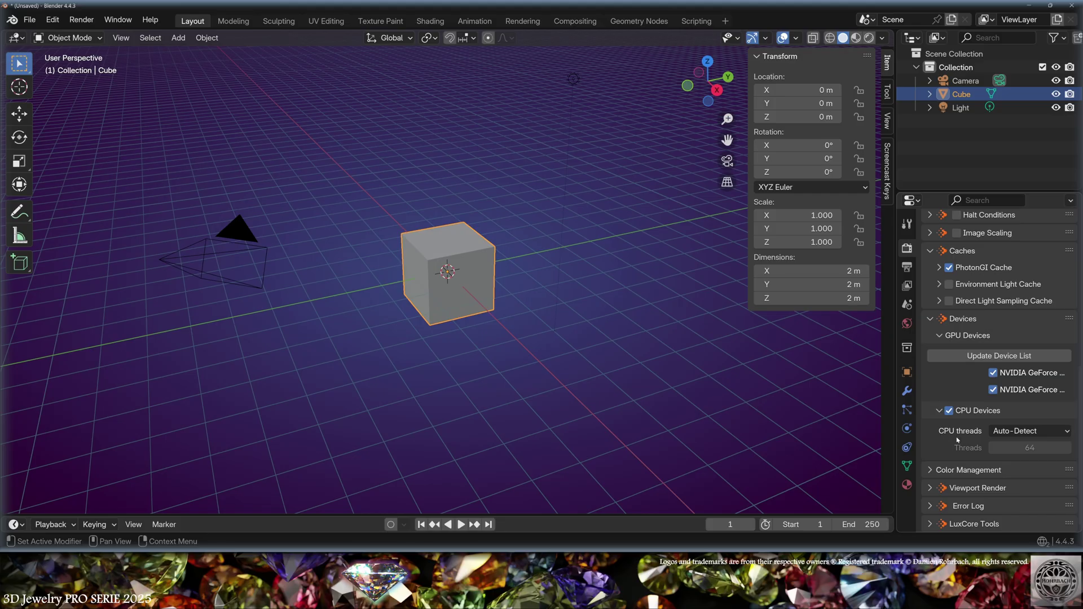
click(1009, 447)
text(16)
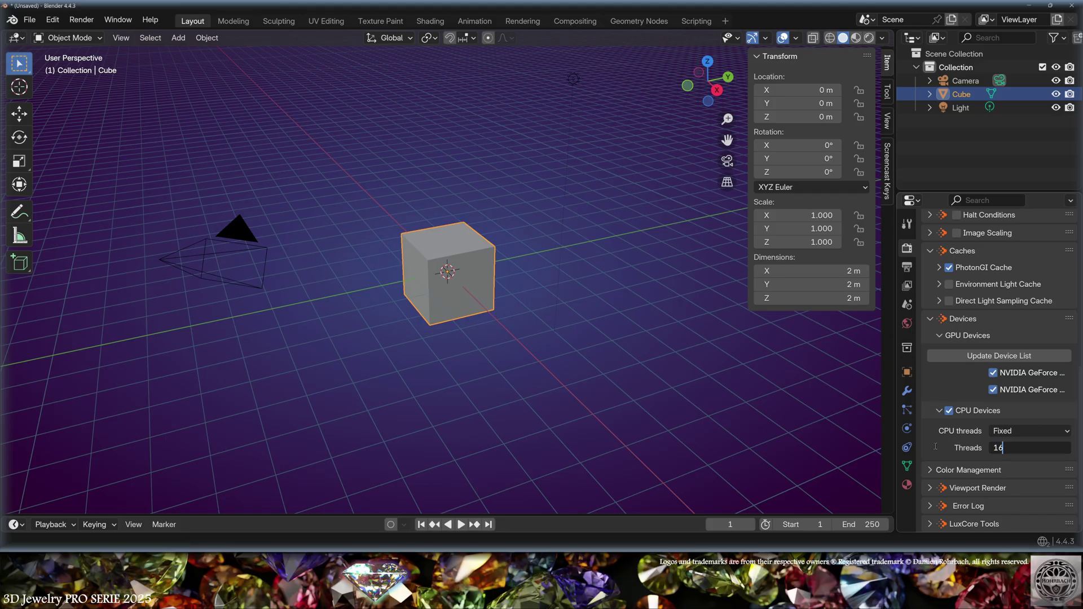
key(Return)
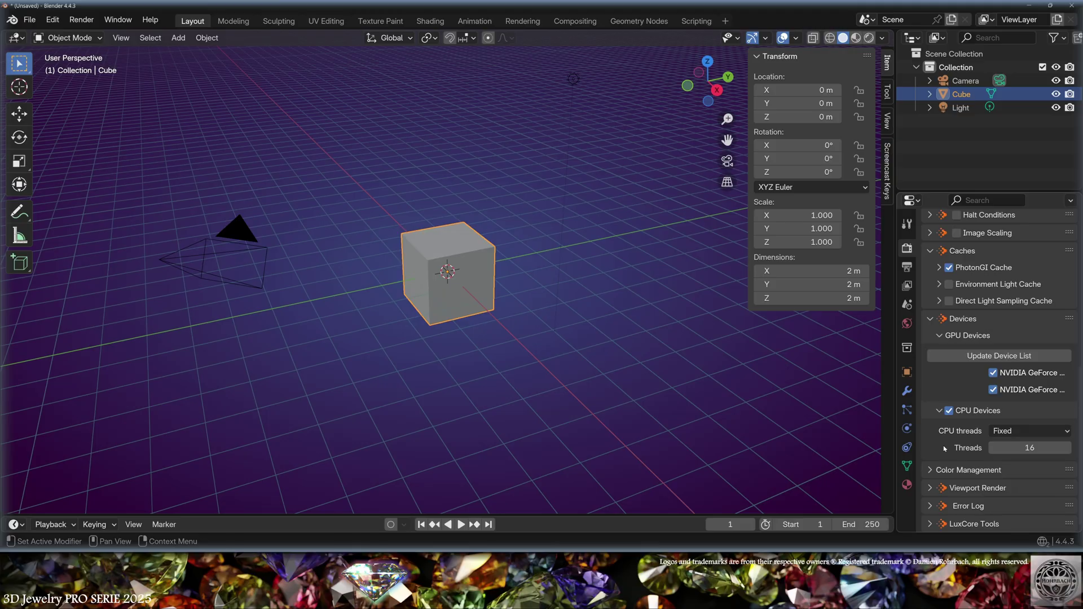
Set the viewport render device to GPU with the OptiX denoiser, and turn on rendered viewport shading
click(939, 488)
scroll(959, 462, down, 5)
click(1029, 416)
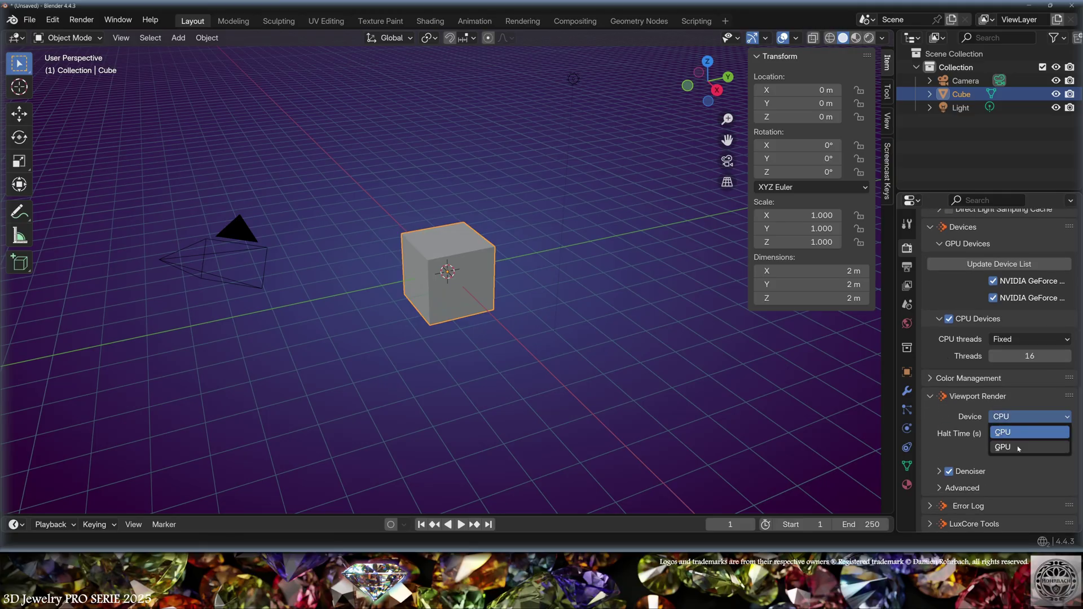
click(1002, 456)
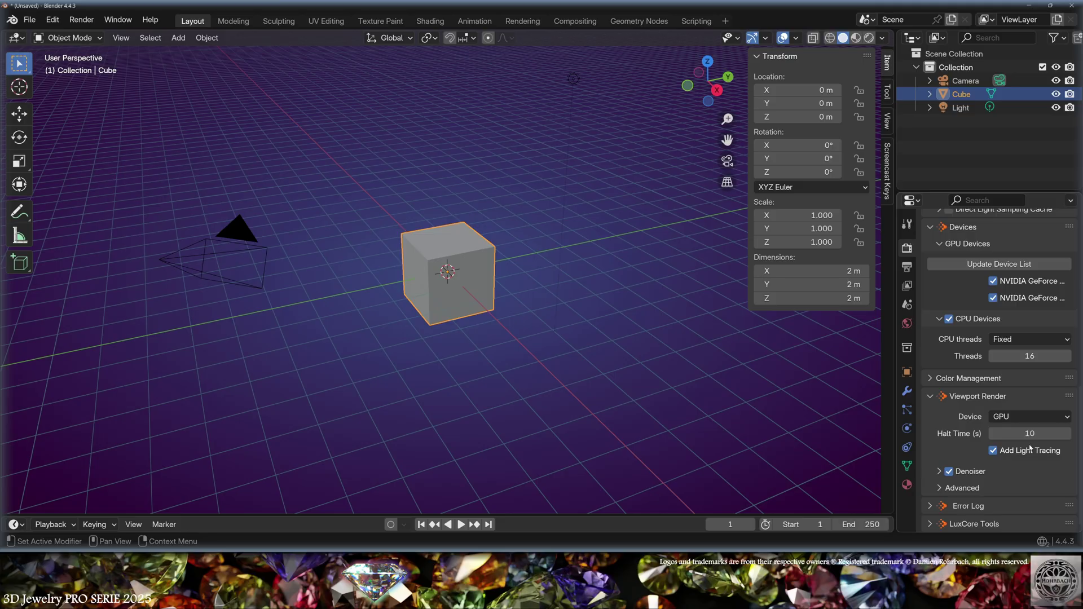
click(939, 473)
scroll(959, 470, down, 2)
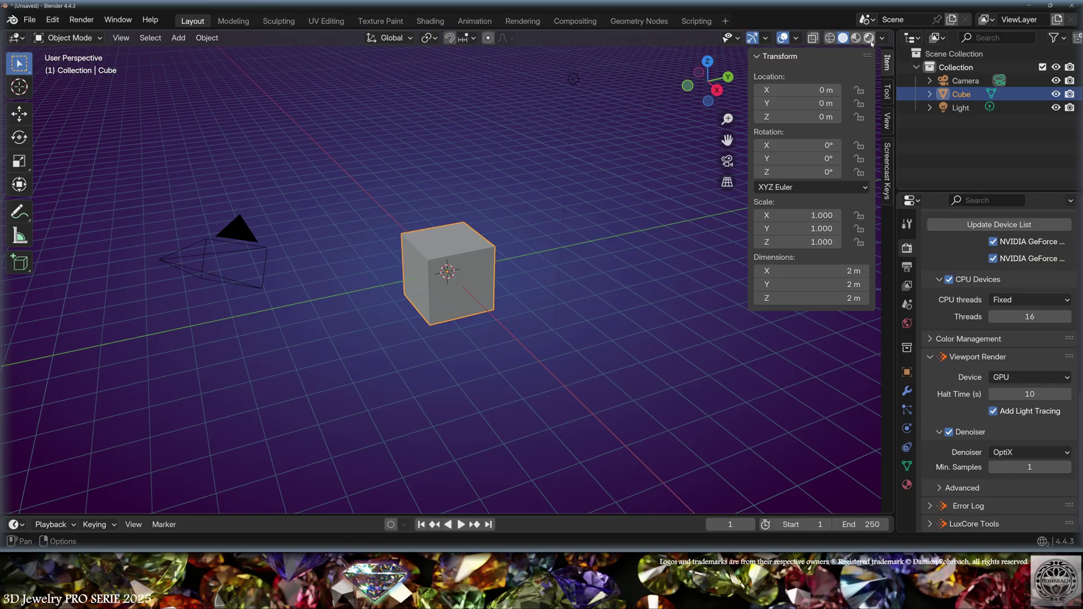
click(868, 38)
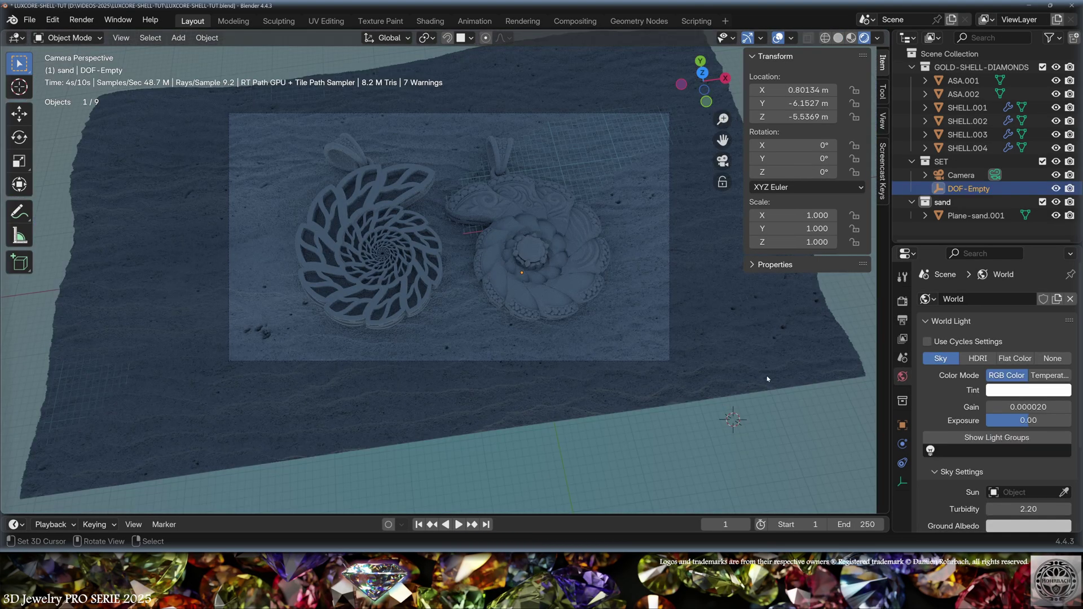
Change the shell pendant scene's world light to HDRI with the bambanani_suns... image
click(976, 359)
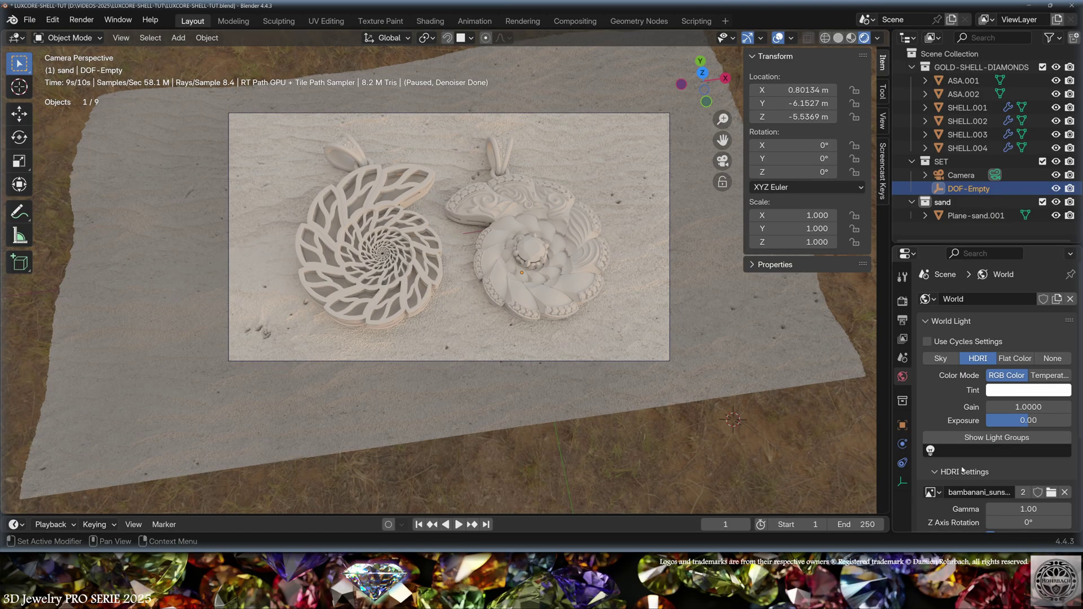
scroll(993, 429, down, 2)
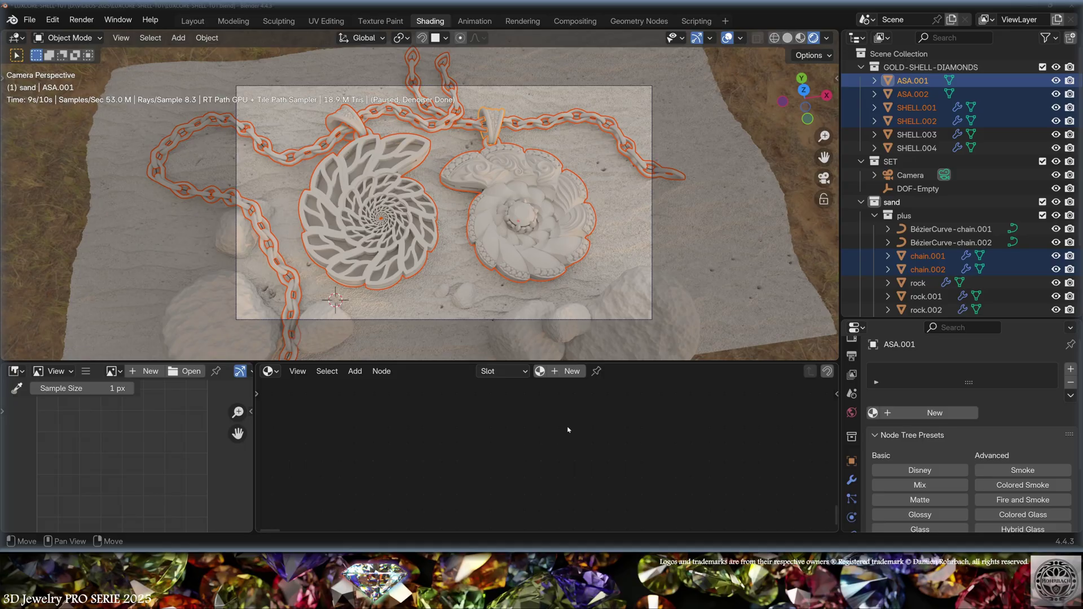
Create a material on ASA.001 and replace its Matte node with a Metal node in Fresnel Texture mode, linked to the output
click(565, 371)
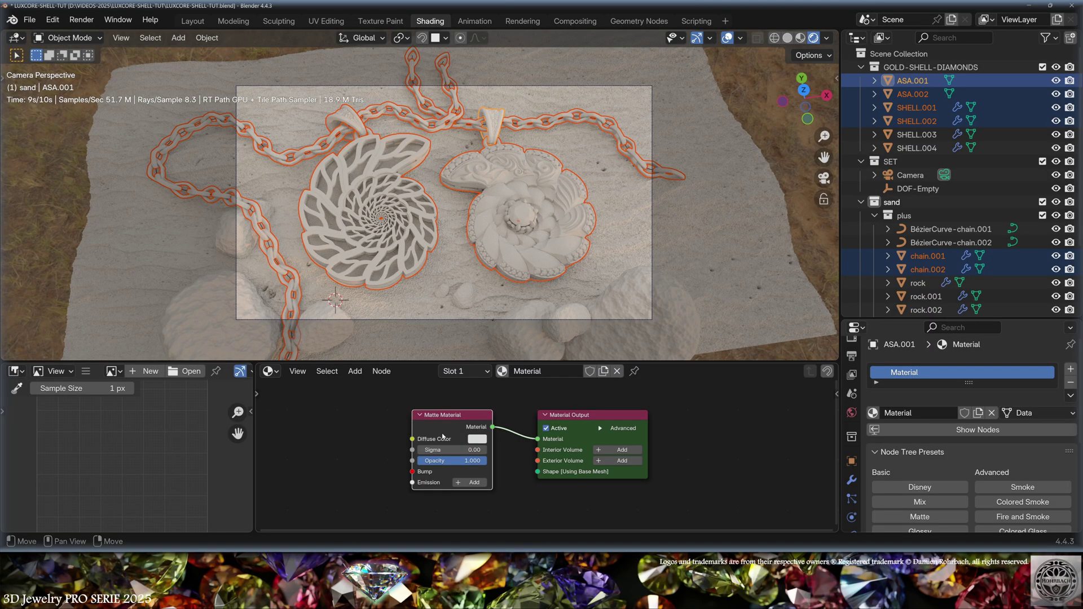
key(x)
click(355, 371)
mouse_move(395, 387)
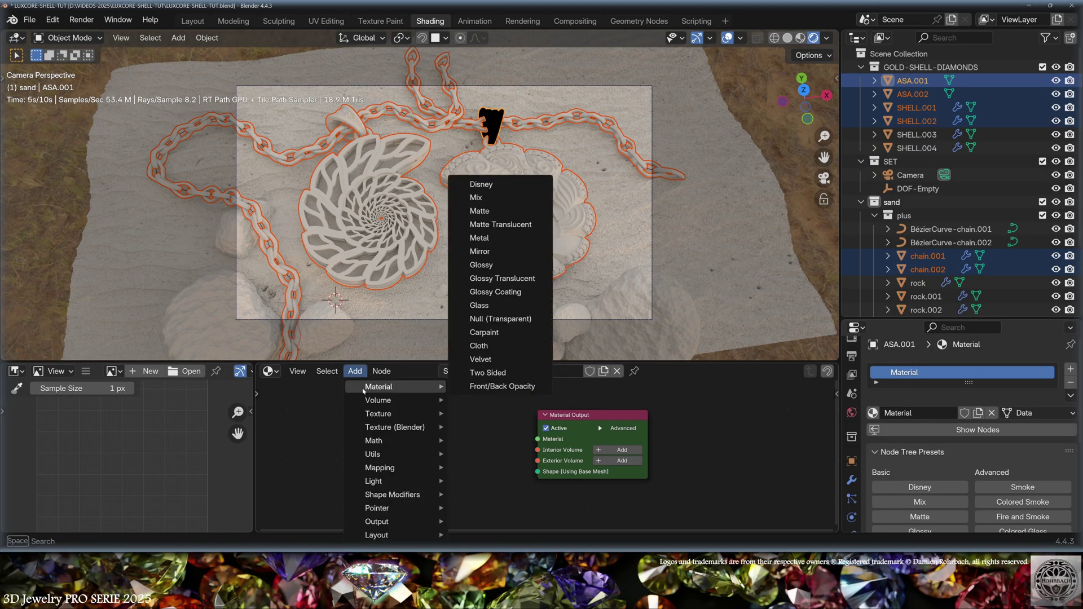
click(507, 244)
drag(478, 422, 536, 443)
click(449, 435)
Link ASA.001's material to the selected pendant and chain objects, and set its Metal node to gold in Color mode with roughness 0.0010
click(207, 38)
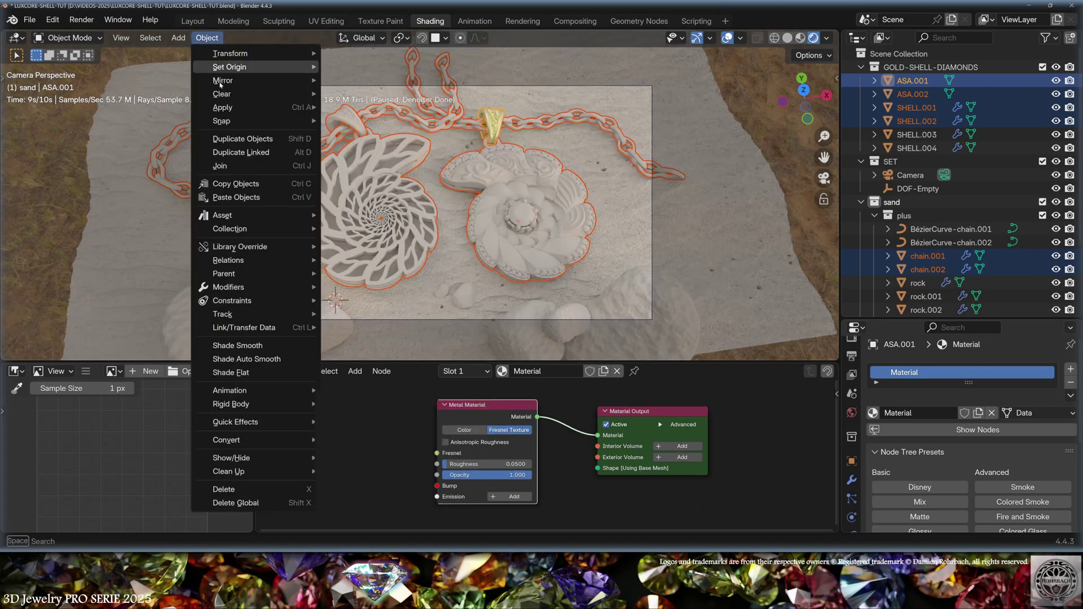
mouse_move(225, 328)
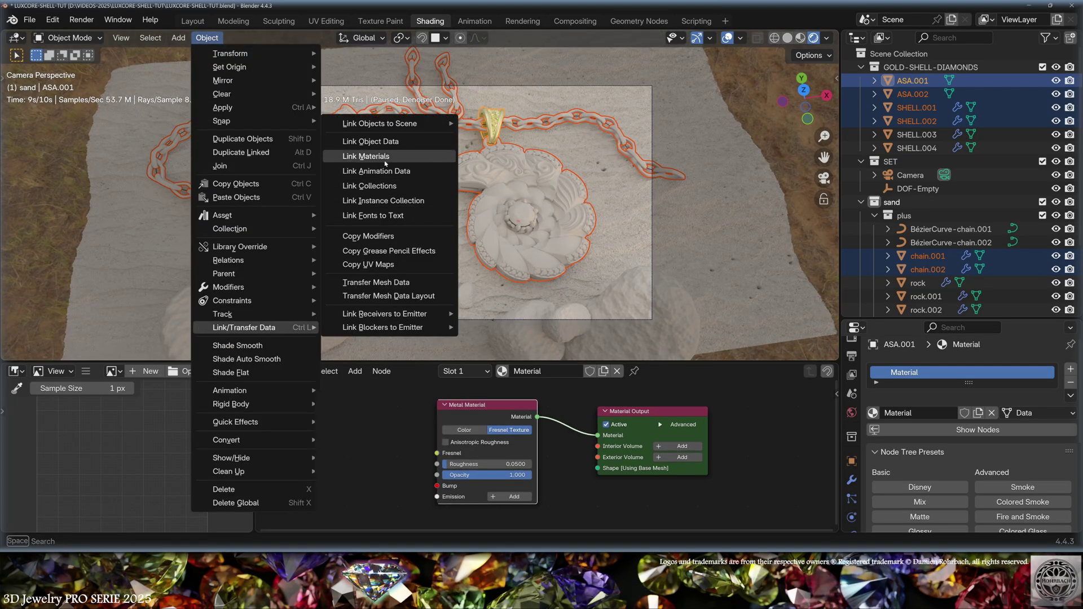
click(366, 157)
key(ctrl+z)
key(ctrl+z)
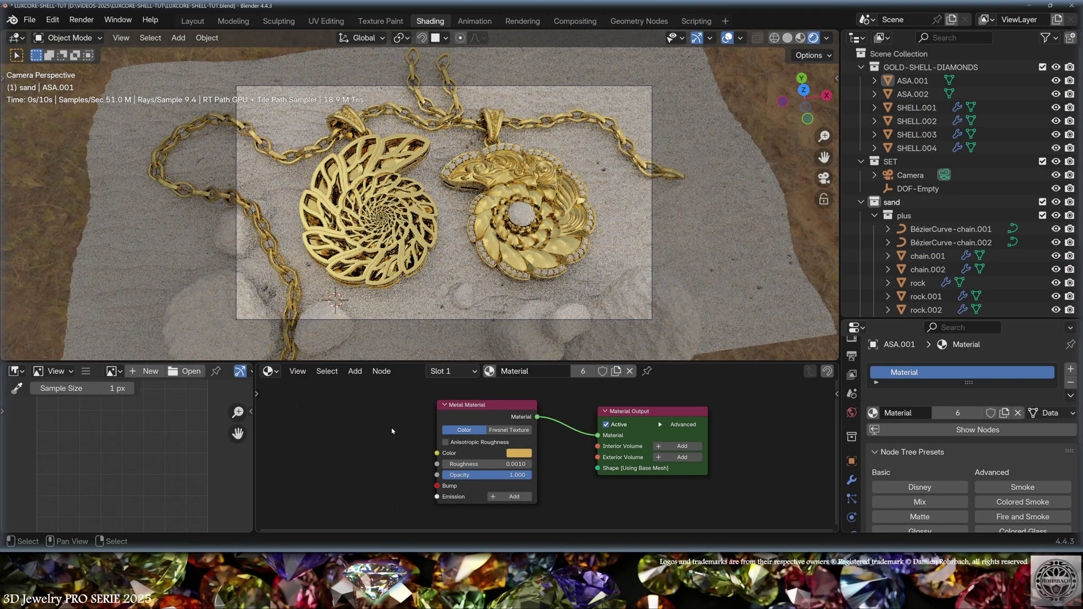
mouse_move(444, 464)
mouse_down()
mouse_move(463, 463)
mouse_move(444, 464)
mouse_up()
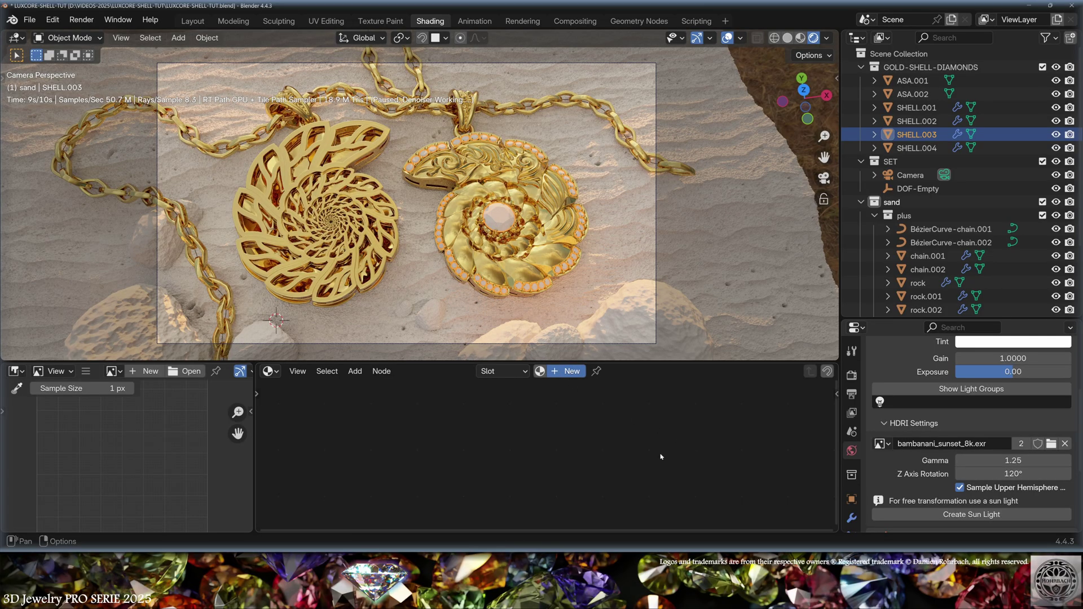
Create a material on SHELL.003 and replace its default shader with a Glass node linked to the output
click(568, 371)
click(355, 371)
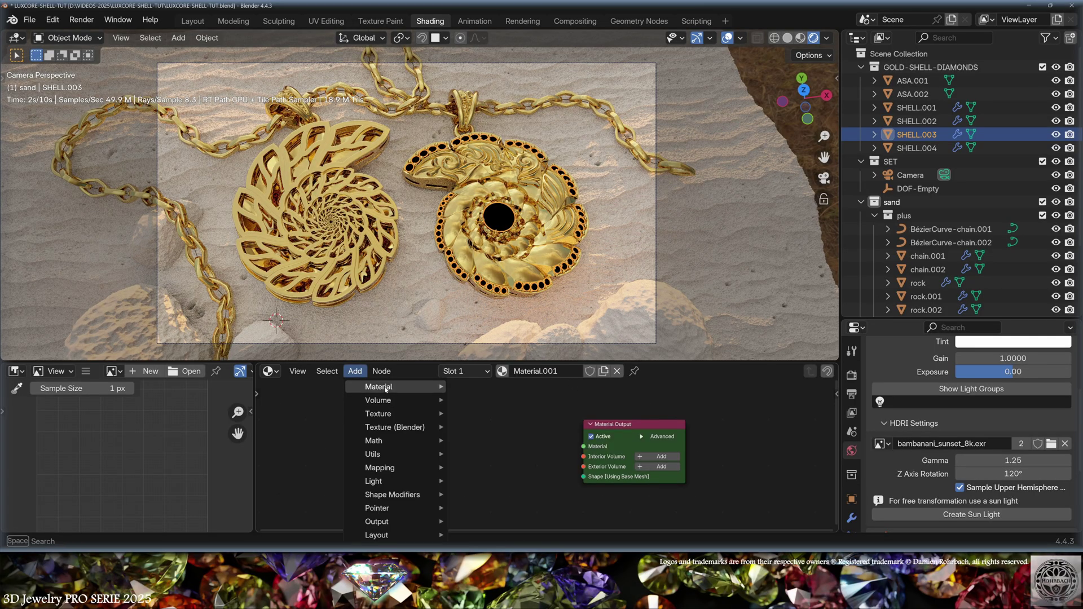
mouse_move(372, 387)
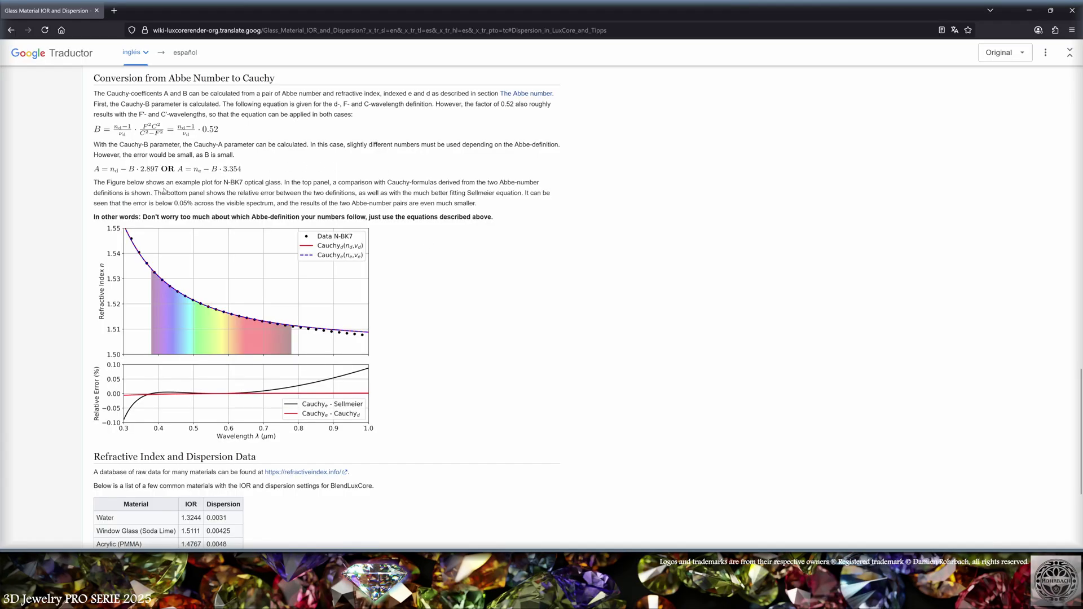
Copy the diamond IOR from the LuxCoreRender wiki's refractive index table and set the Glass node's IOR to 2.3818 in Blender
scroll(407, 356, down, 3)
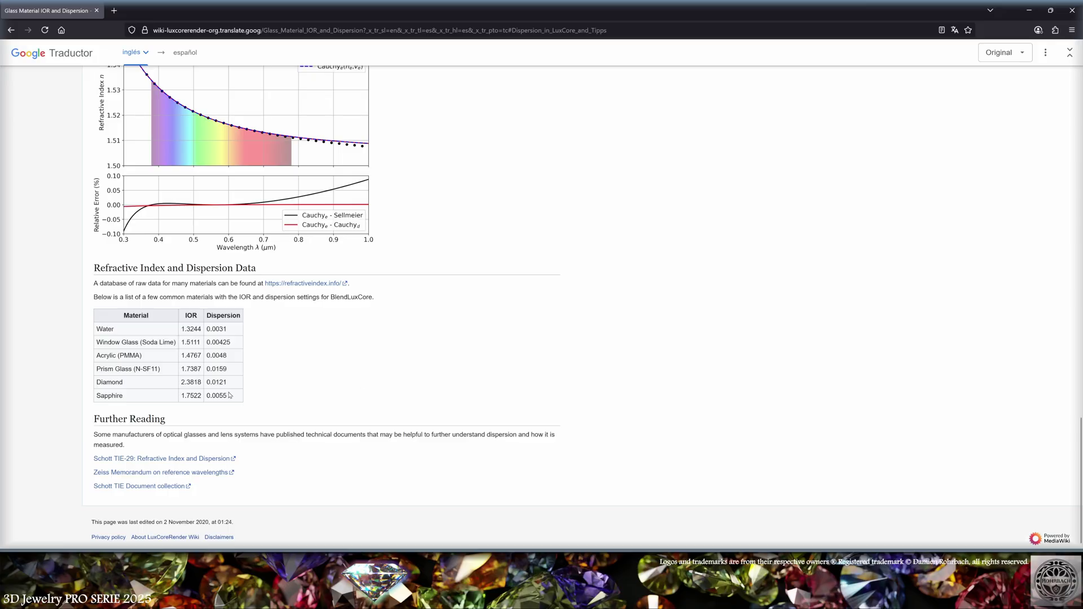
double_click(183, 382)
key(ctrl+c)
key(alt+Tab)
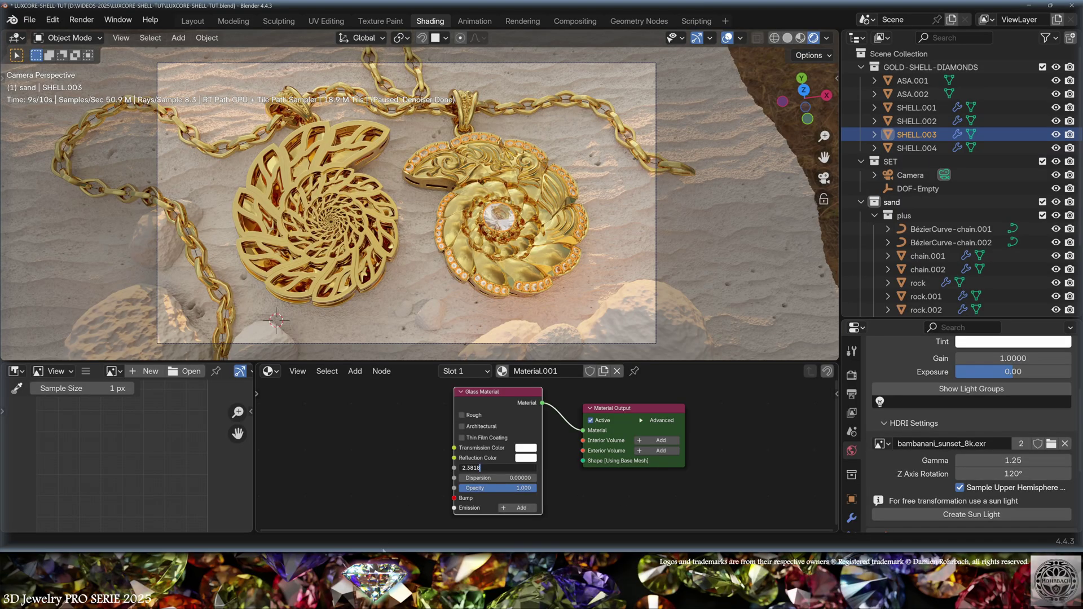
key(ctrl+v)
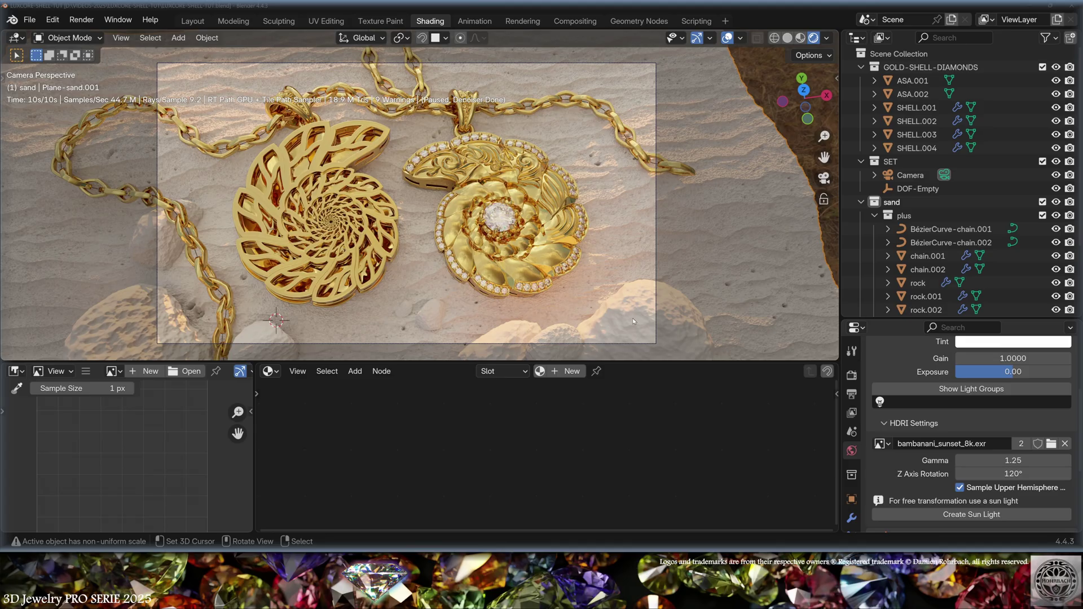
Examine the sand plane's material nodes, from the Glossy Material through the colour corrections and Bump back to the Sand-Texture2.jpg image
click(651, 323)
scroll(553, 453, up, 5)
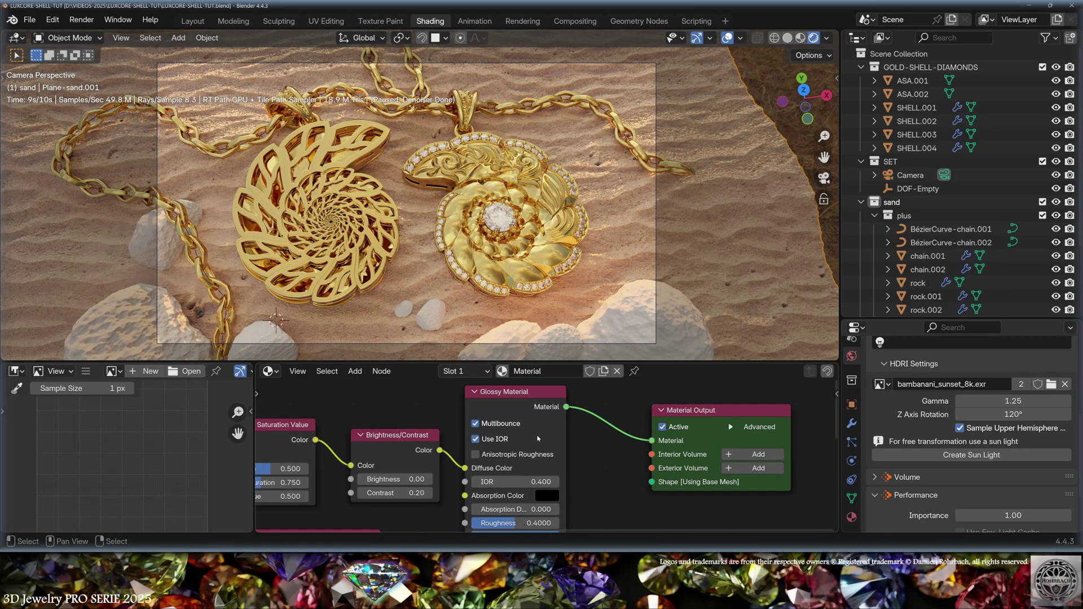
scroll(553, 452, down, 2)
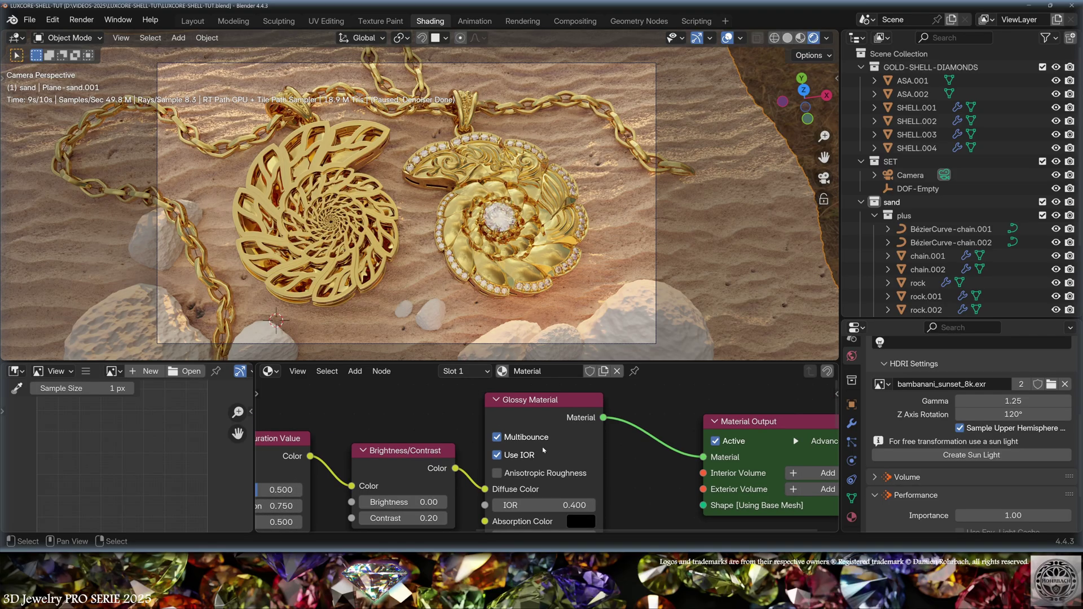
shift+scroll(607, 501, down, 3)
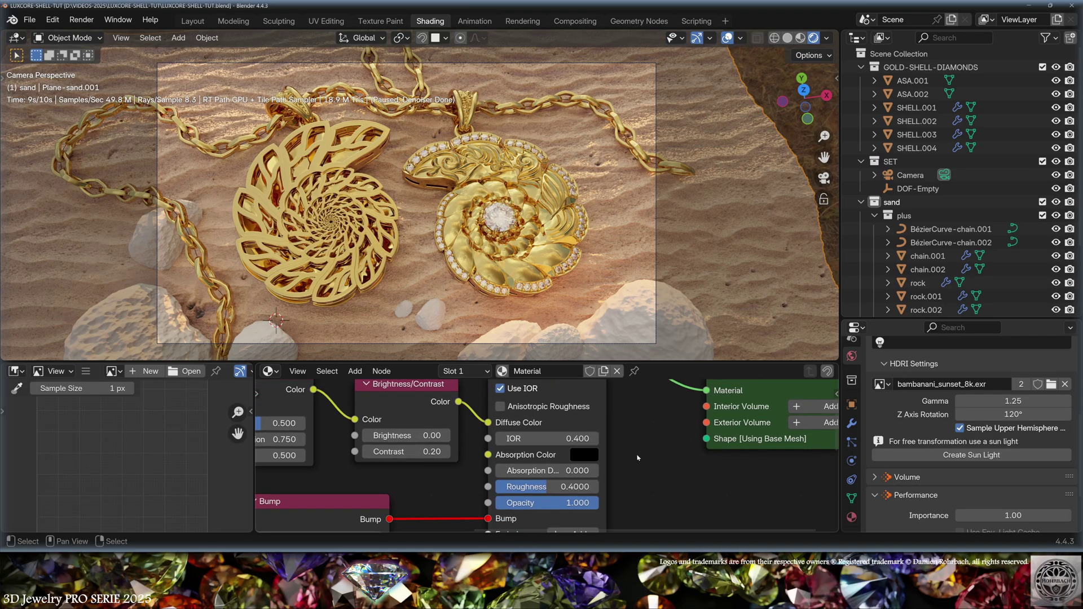
middle_drag(637, 458, 683, 454)
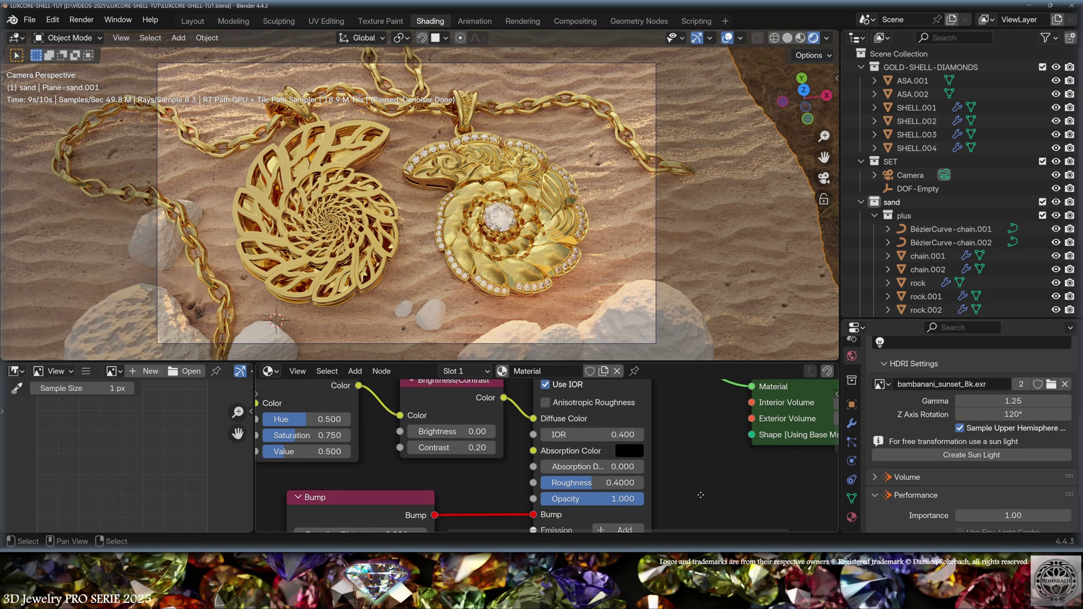
scroll(622, 489, down, 3)
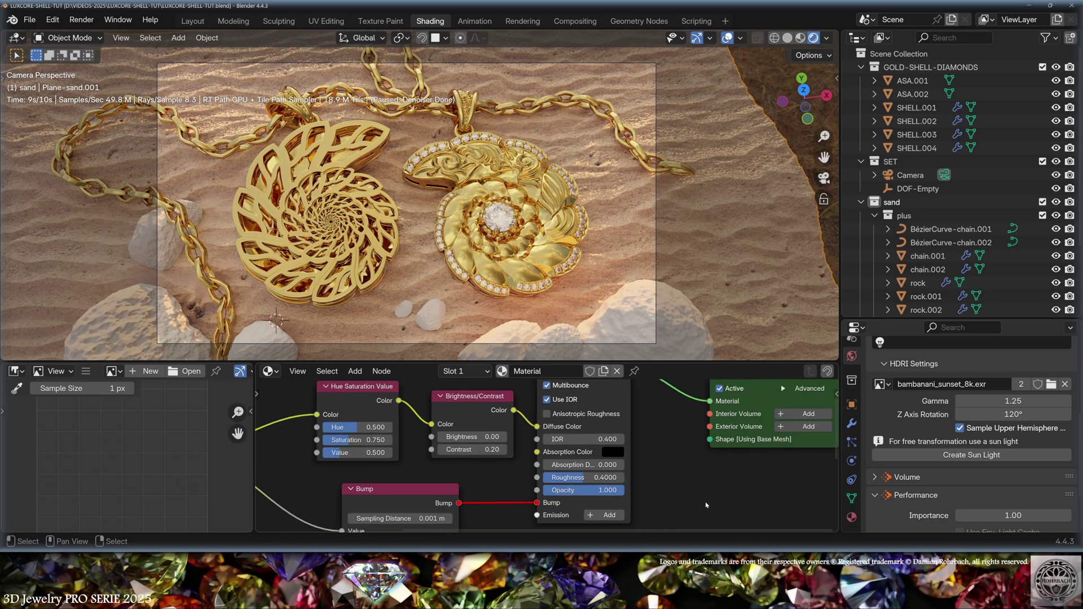
middle_drag(567, 473, 479, 478)
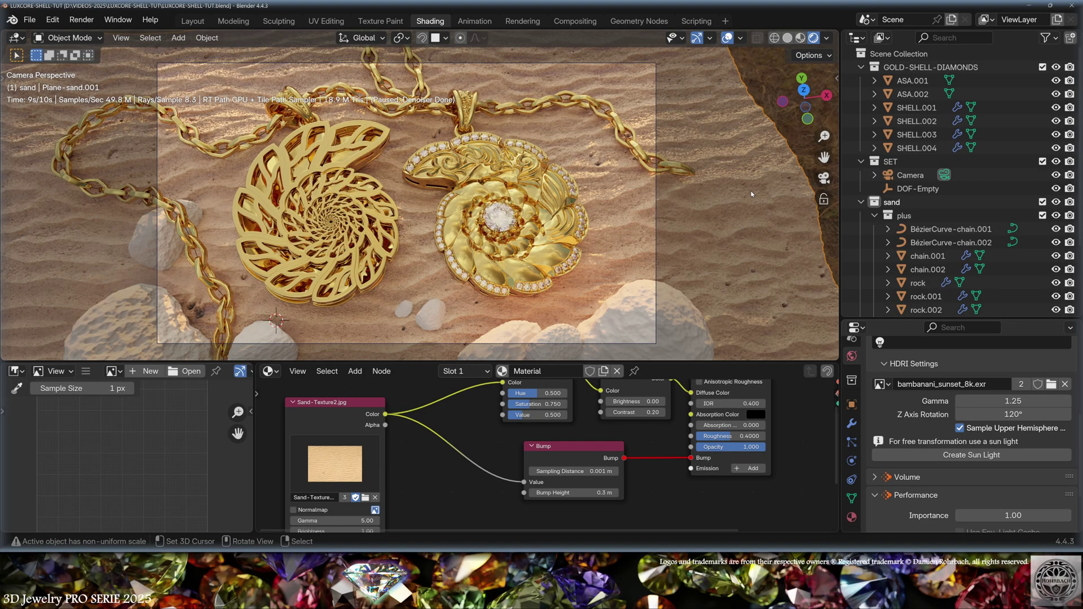
middle_drag(635, 442, 611, 476)
scroll(612, 476, up, 1)
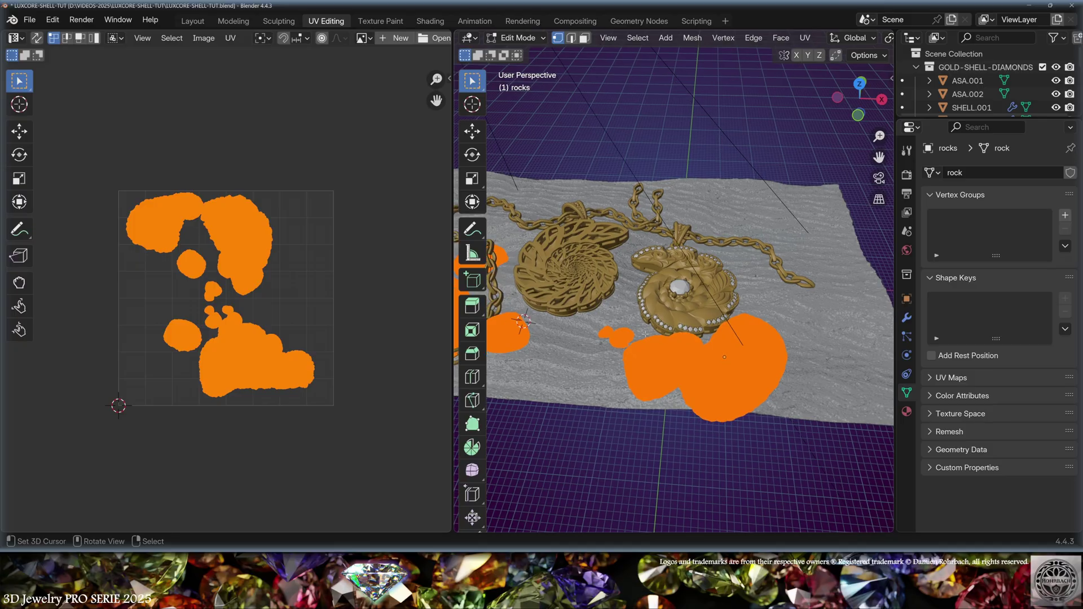
Open the UV operations for the fully selected rocks mesh
middle_drag(705, 361, 718, 310)
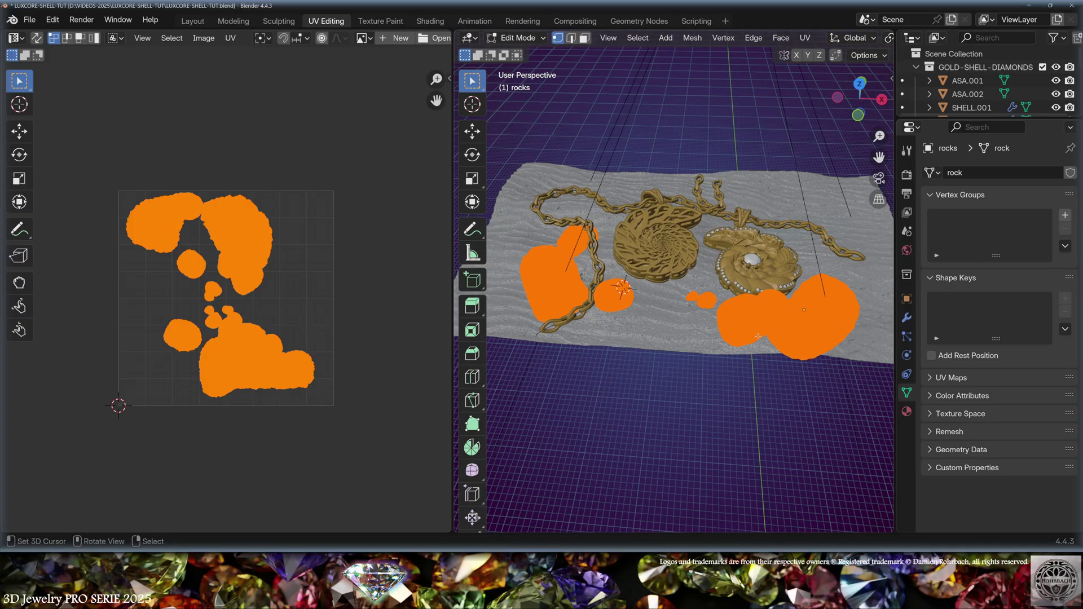
click(805, 38)
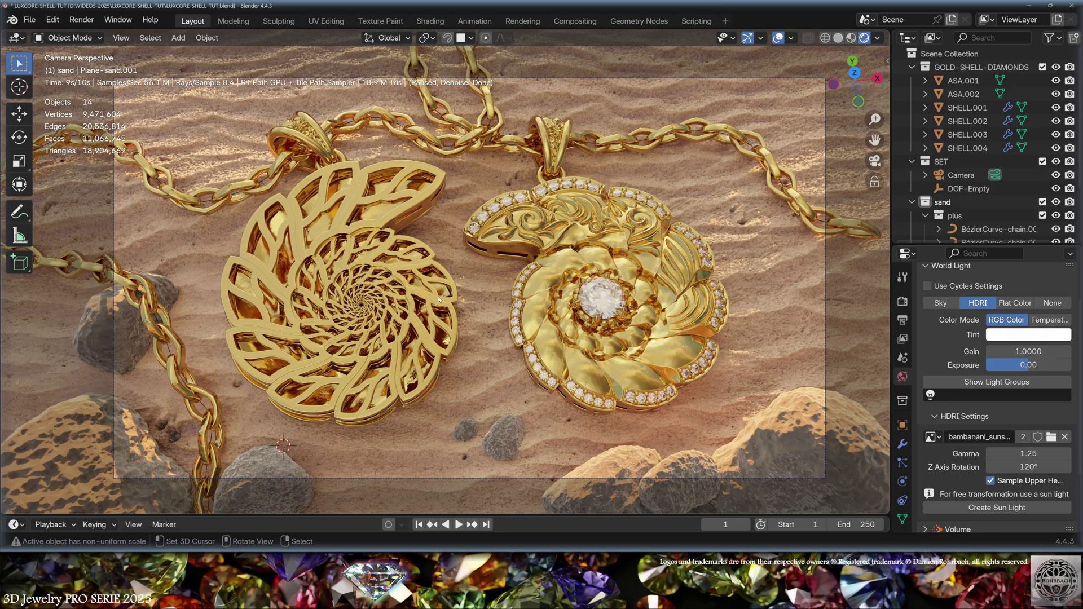
Add an area light above the shell pendants and rotate it -21.5° about the view's Z axis
click(179, 37)
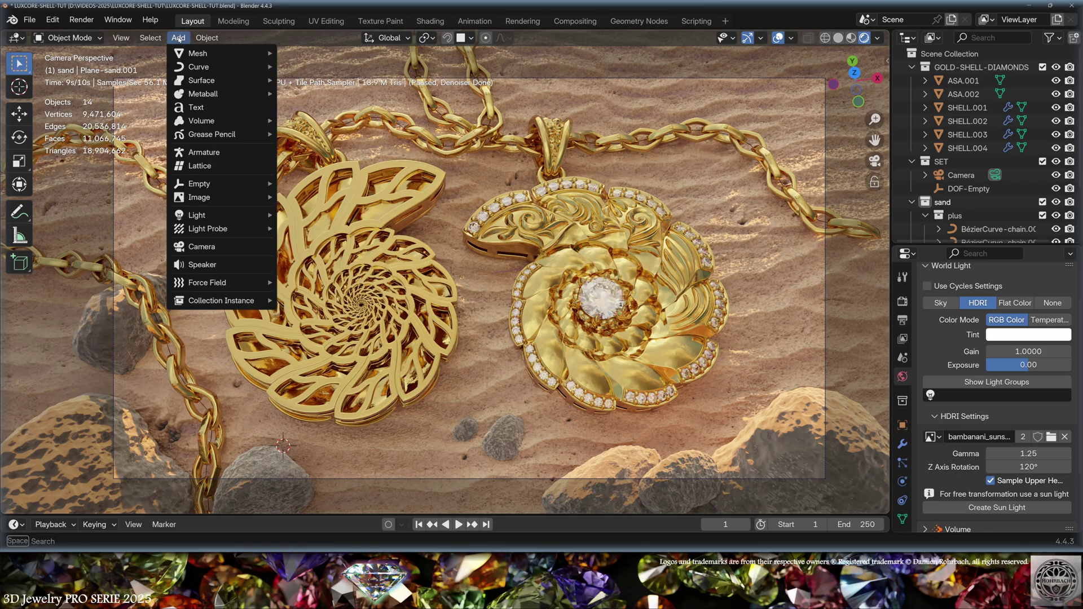
mouse_move(209, 215)
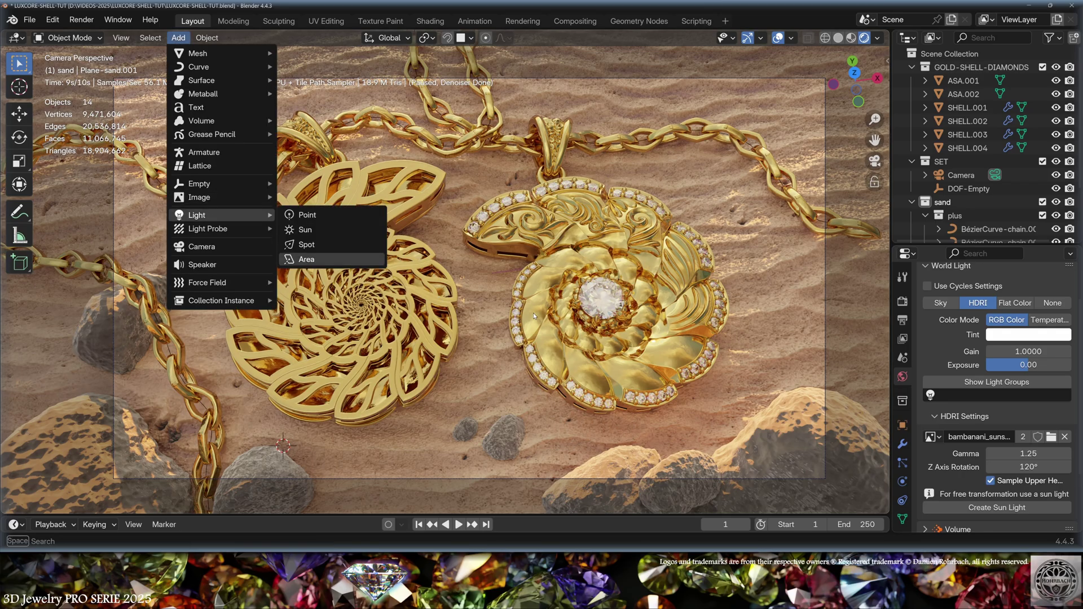
click(306, 259)
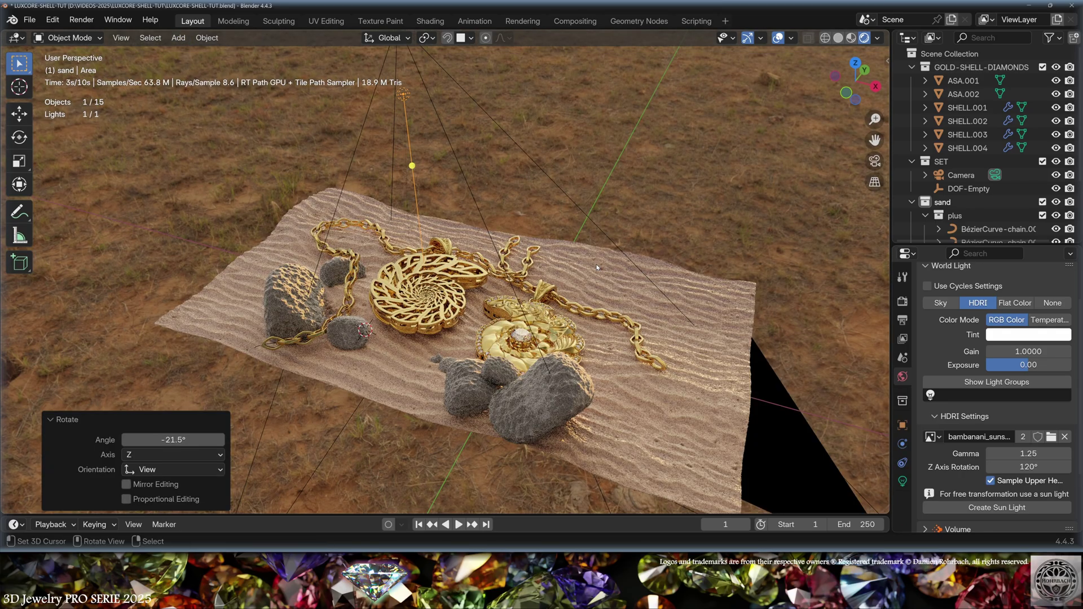
Open the Light Strategy options in the advanced sampling settings of the render properties
click(902, 300)
scroll(930, 309, down, 5)
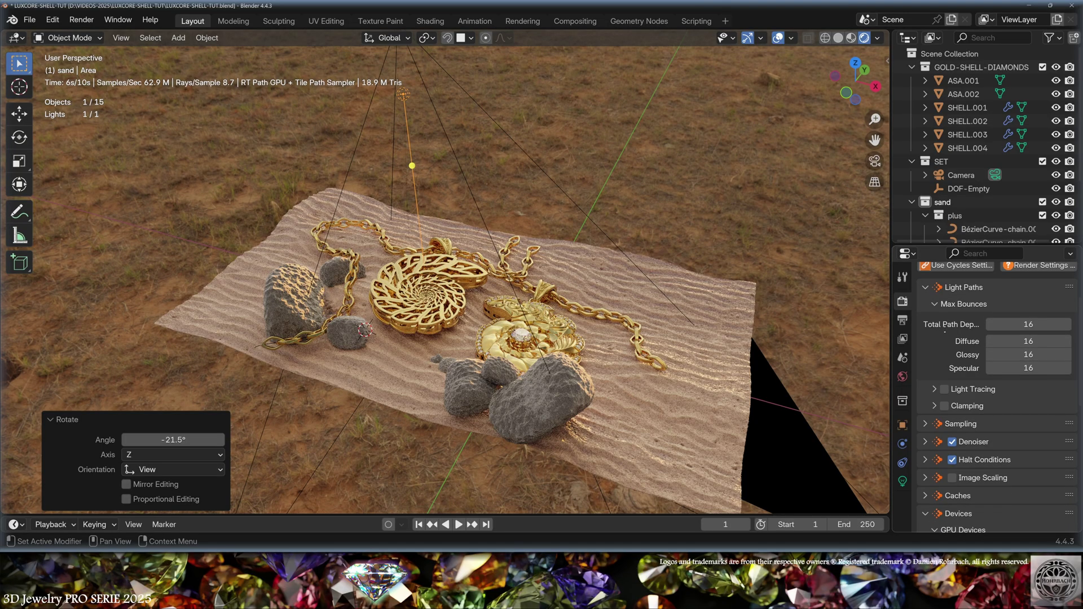
click(937, 440)
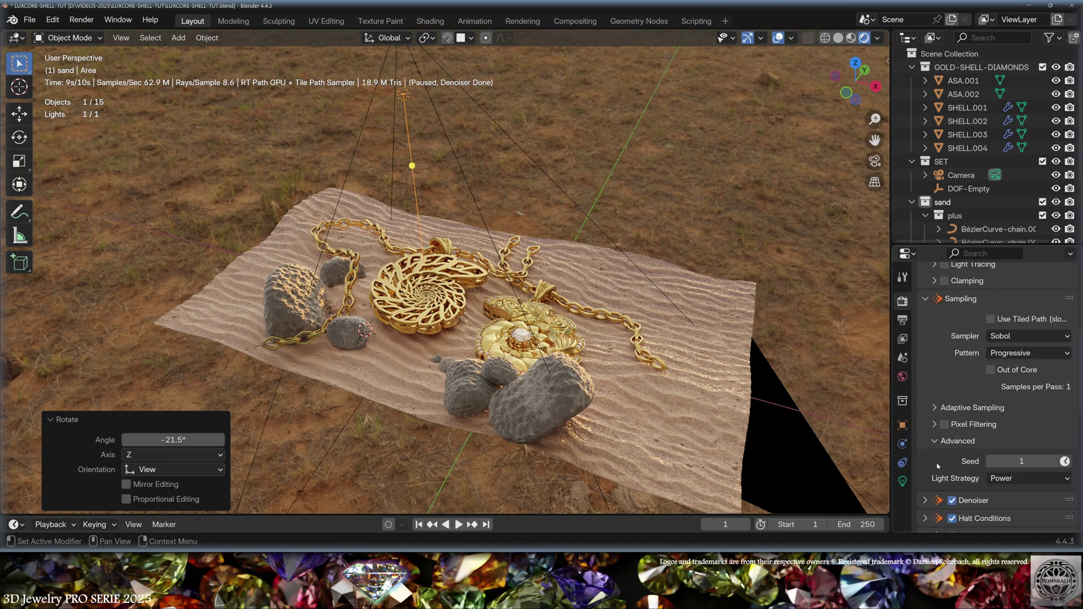
click(1001, 478)
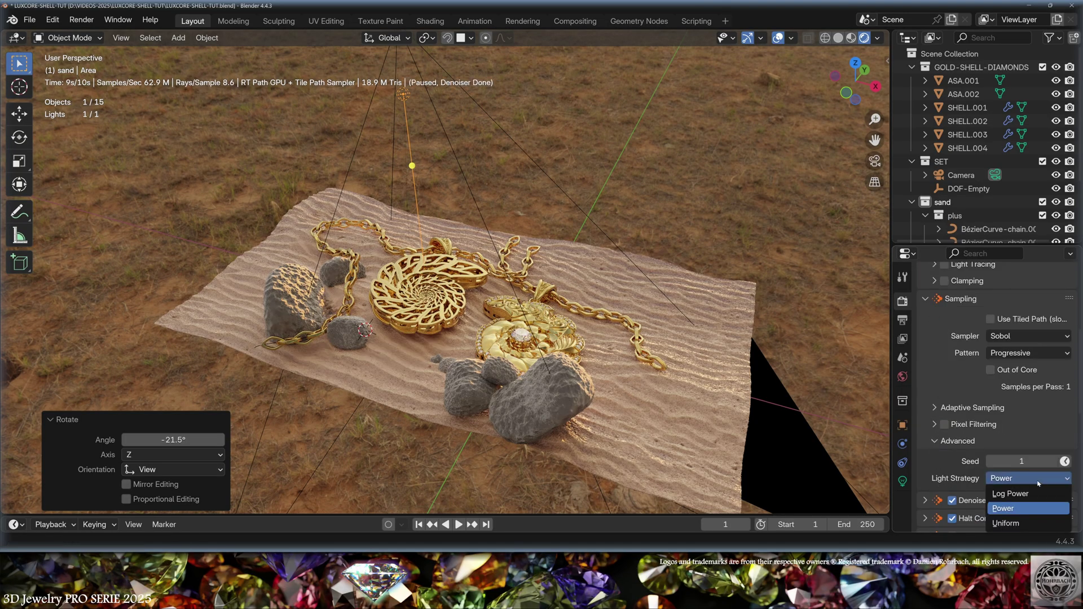
Configure the area light with the Power unit at 500 W, a light blue colour and a Rectangle shape of 84 by 5 m
click(902, 481)
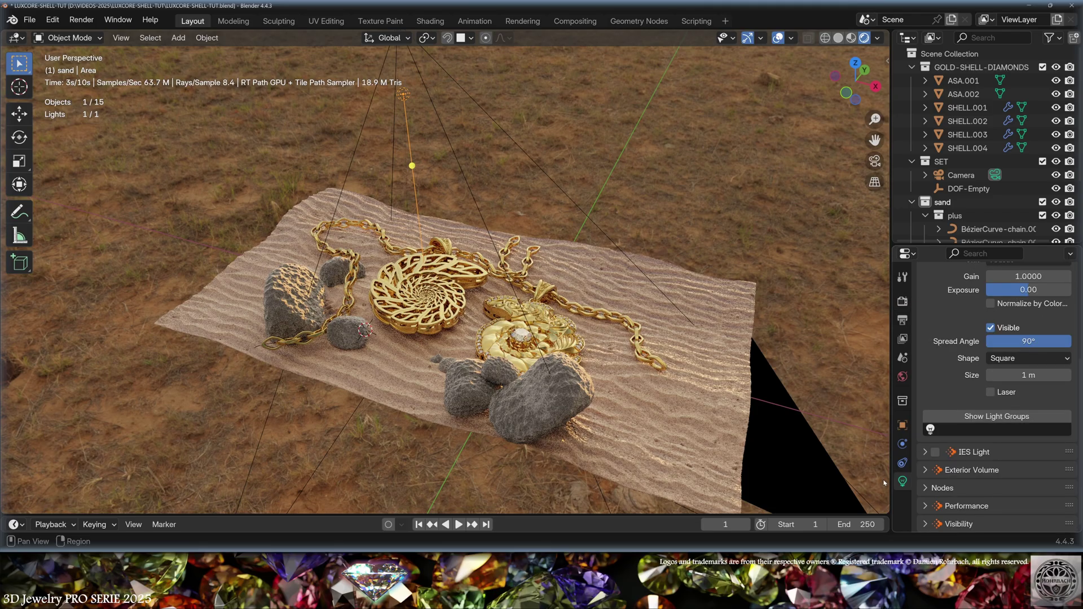
scroll(1023, 332, up, 3)
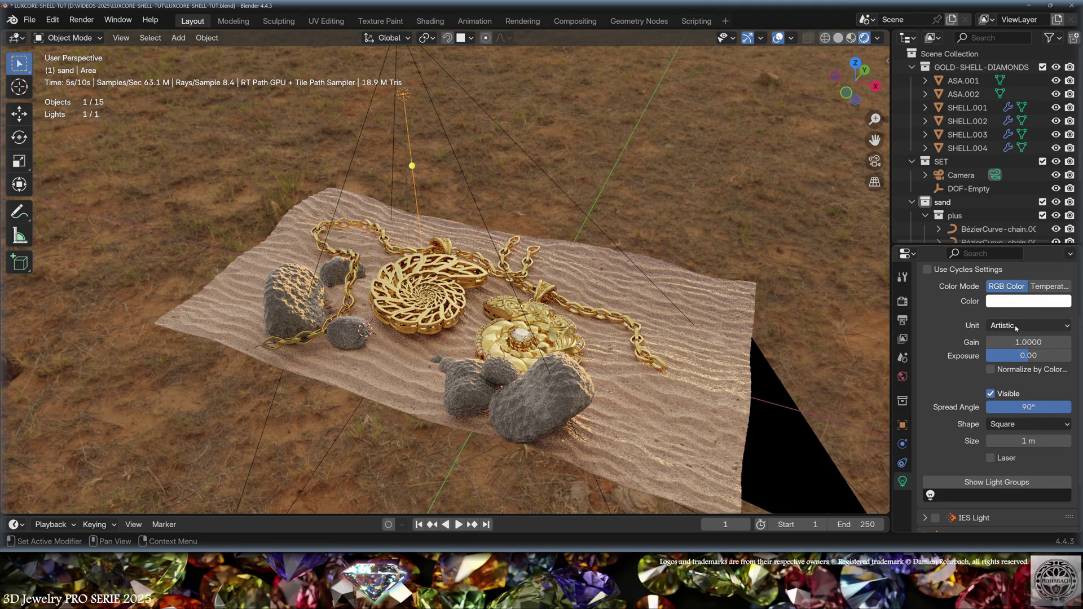
click(1015, 326)
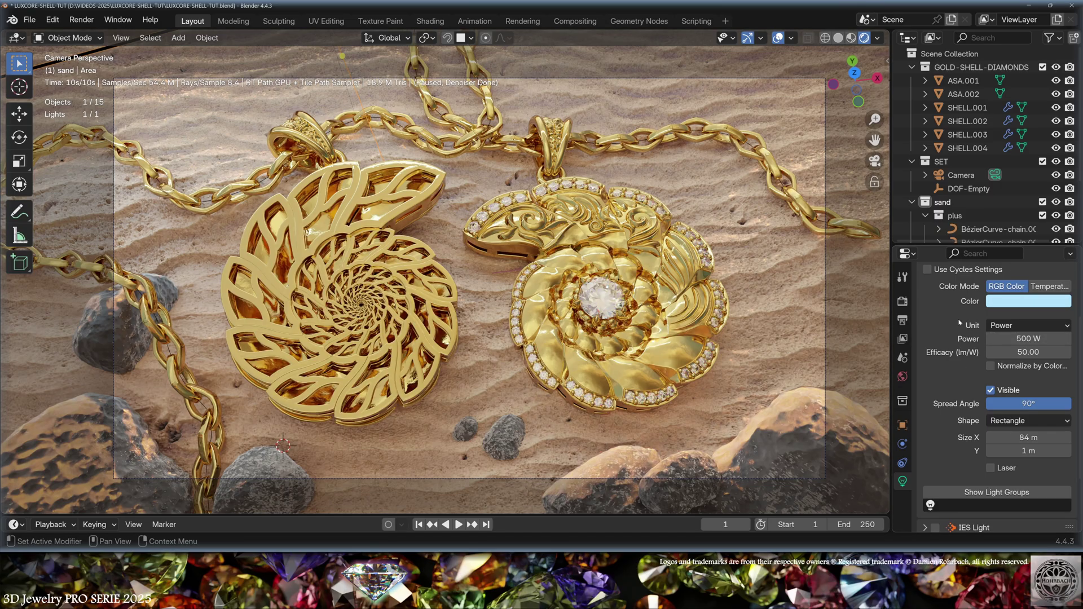
ctrl+scroll(962, 450, up, 4)
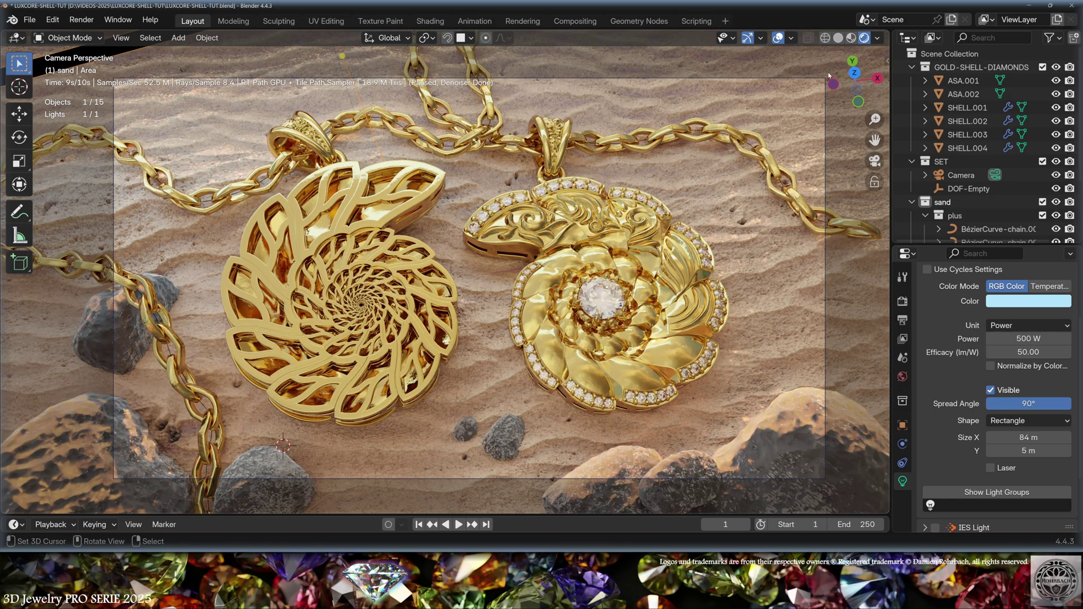
Add a second area light, orange, 500 W and 10 m square, aimed at the openwork shell, and enable its Laser option
click(839, 38)
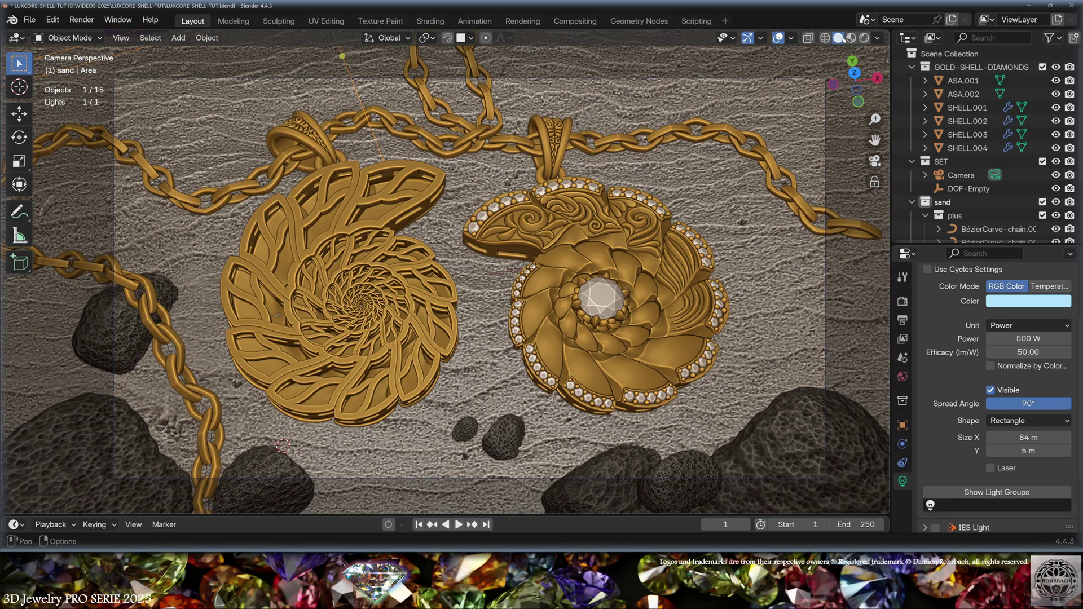
click(864, 37)
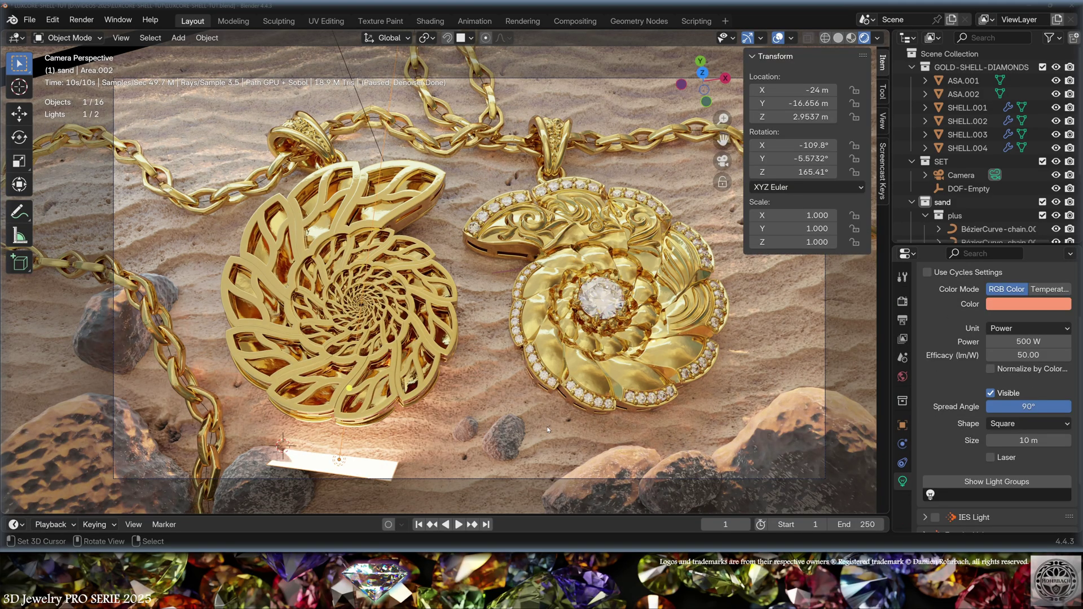
scroll(987, 205, down, 4)
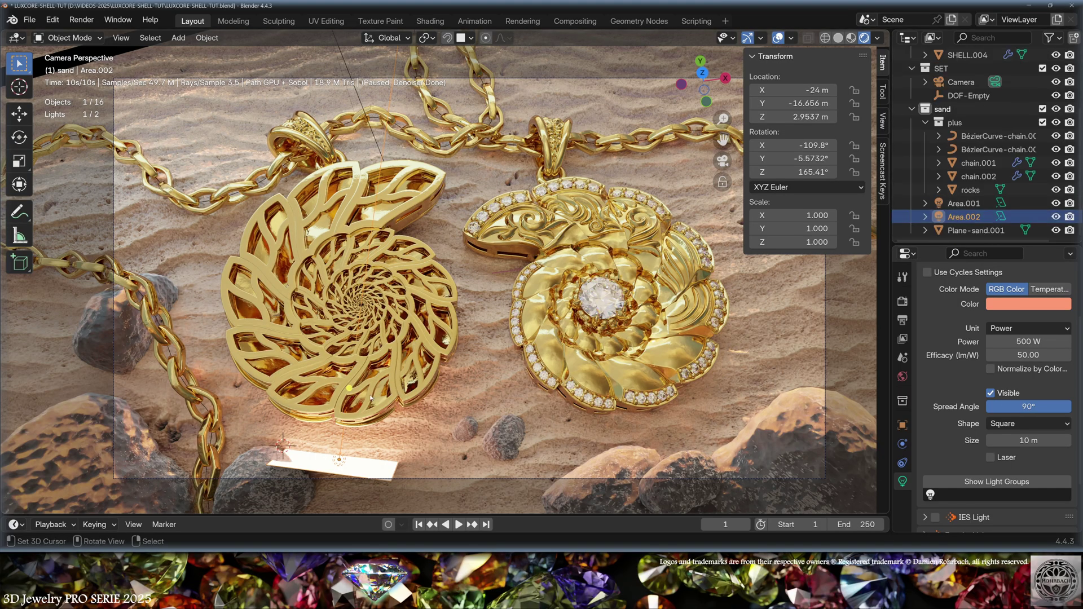
click(990, 457)
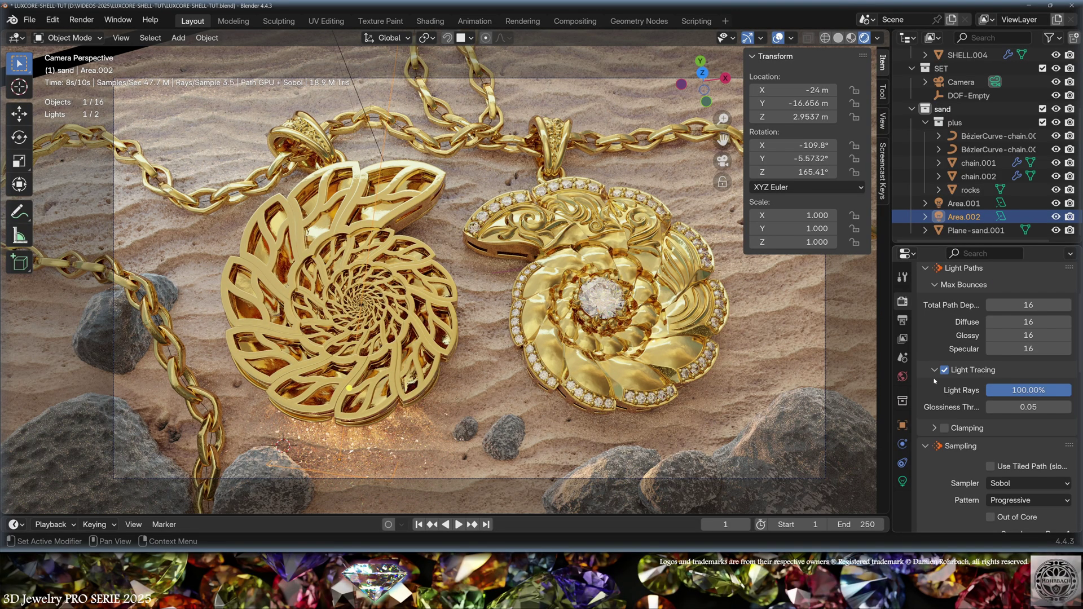
Review the Light Tracing settings under Light Paths and enable the Caustic Light Cache
scroll(932, 355, up, 2)
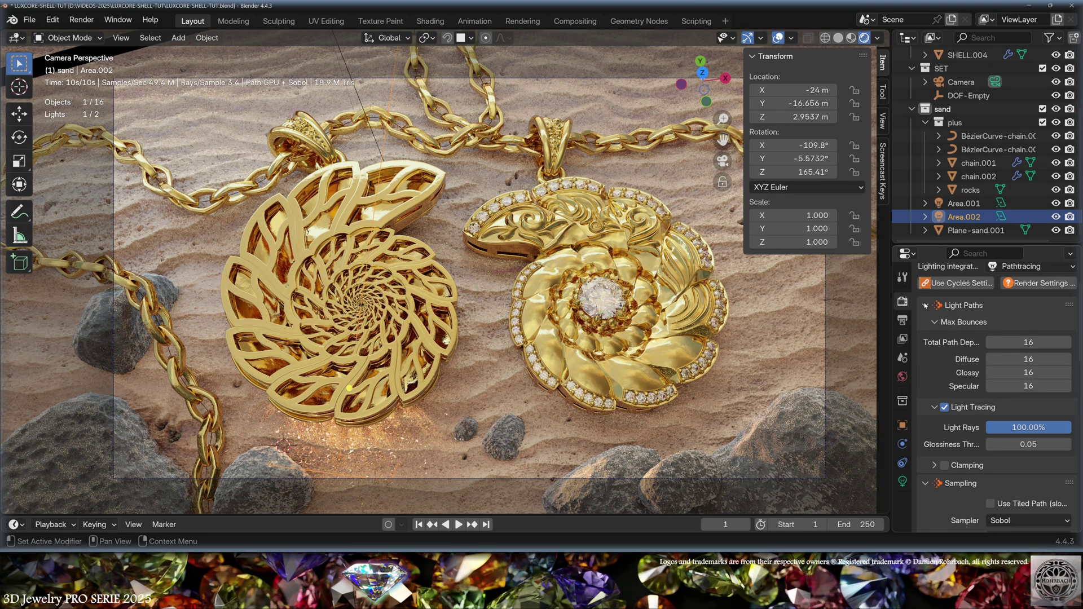
click(925, 305)
click(925, 306)
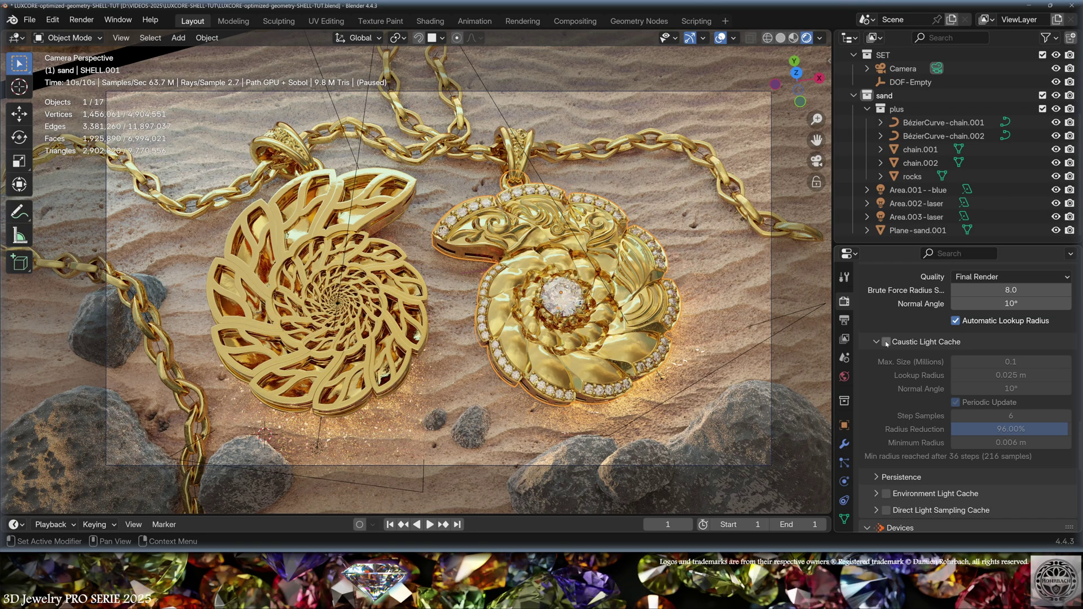
click(886, 341)
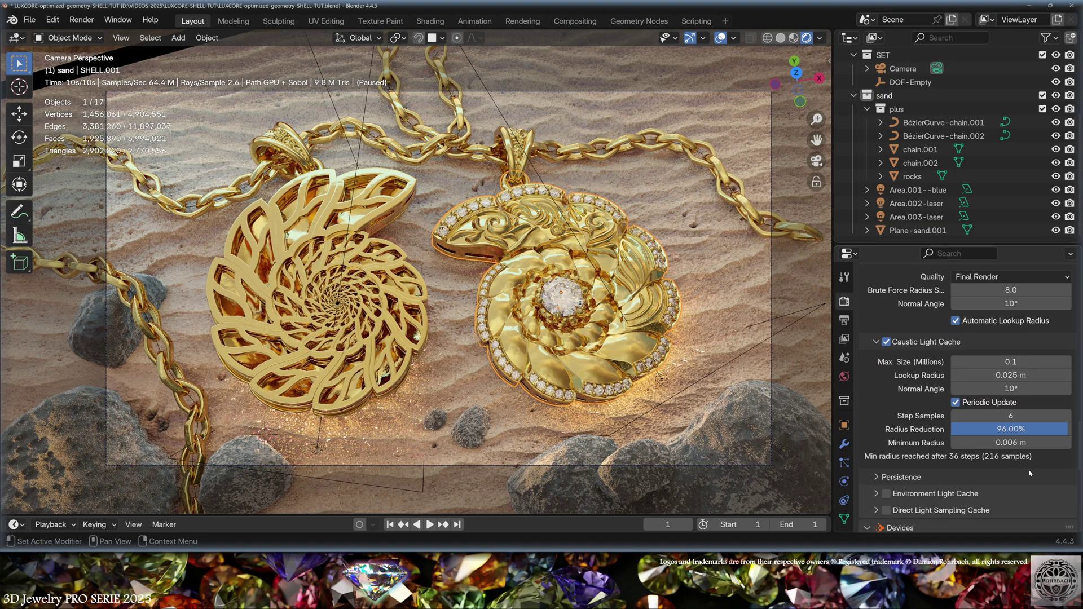
Check the Caustic Light Cache and Halt Conditions settings, render the camera view as a still image and open the result's image options
scroll(932, 460, down, 2)
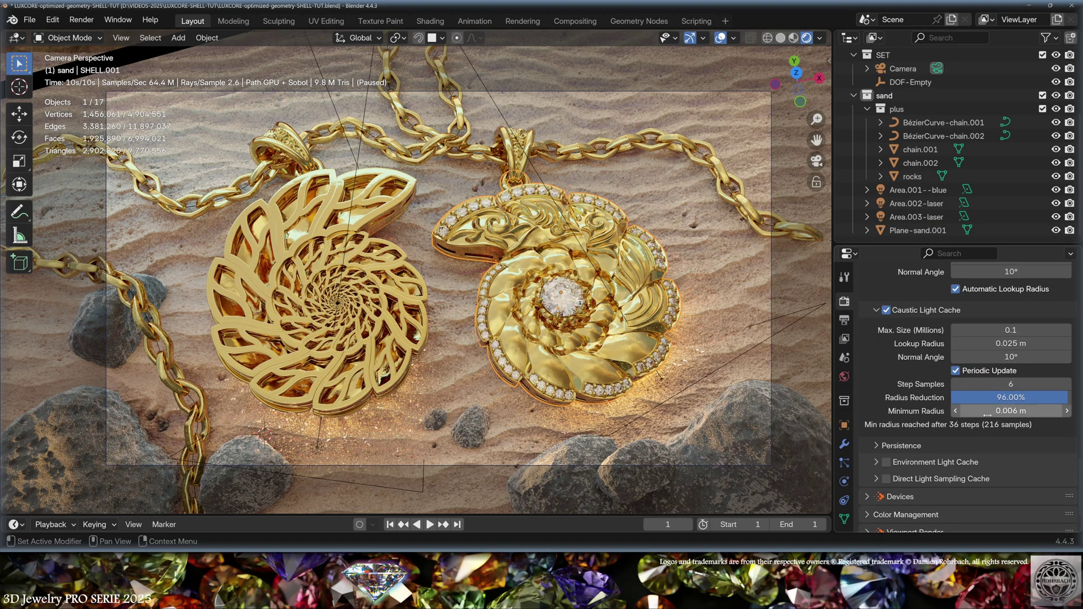
scroll(948, 333, up, 15)
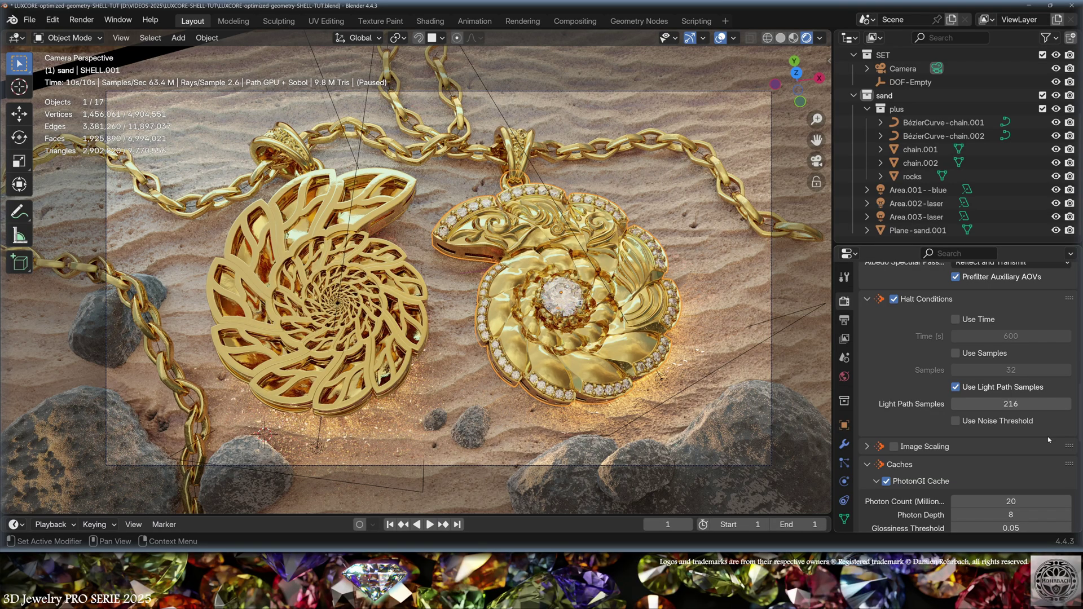
key(F12)
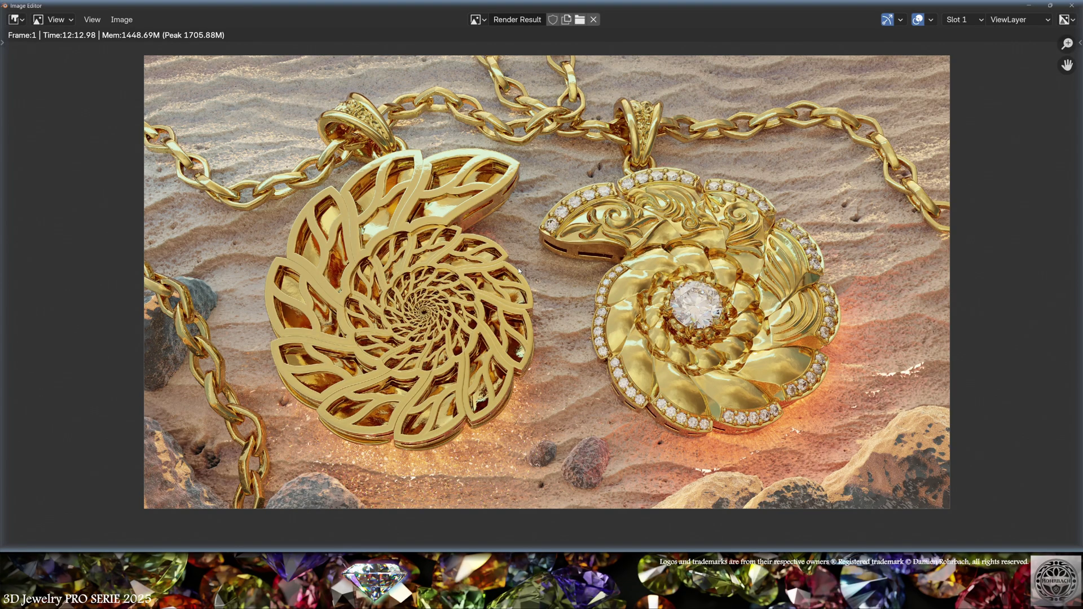
click(121, 19)
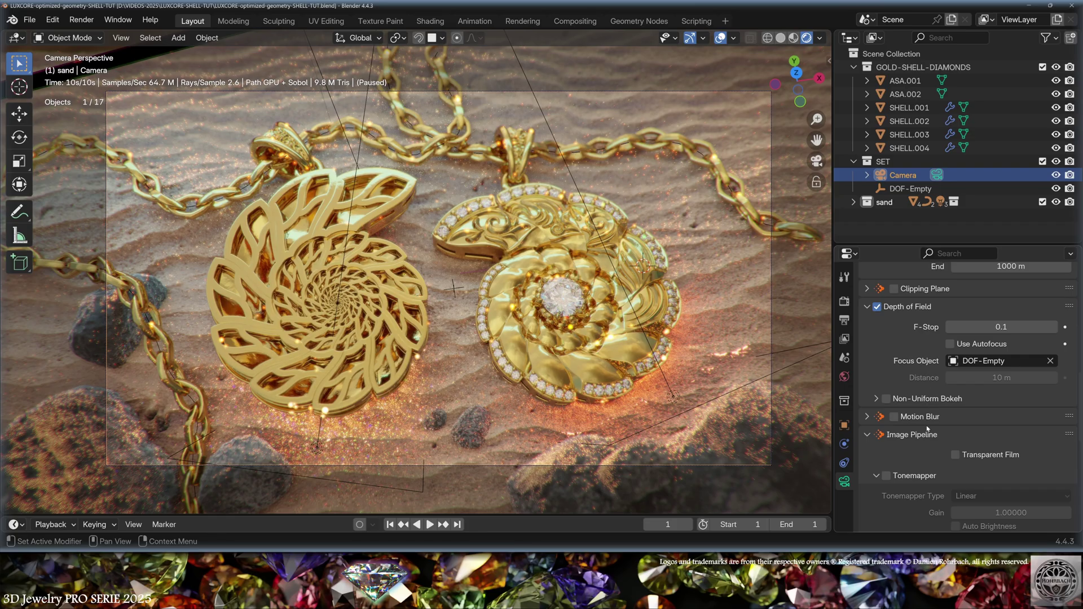
Review the camera's Bloom, Vignetting and Color Aberration settings in the Image Pipeline and save the scene file
scroll(933, 449, down, 10)
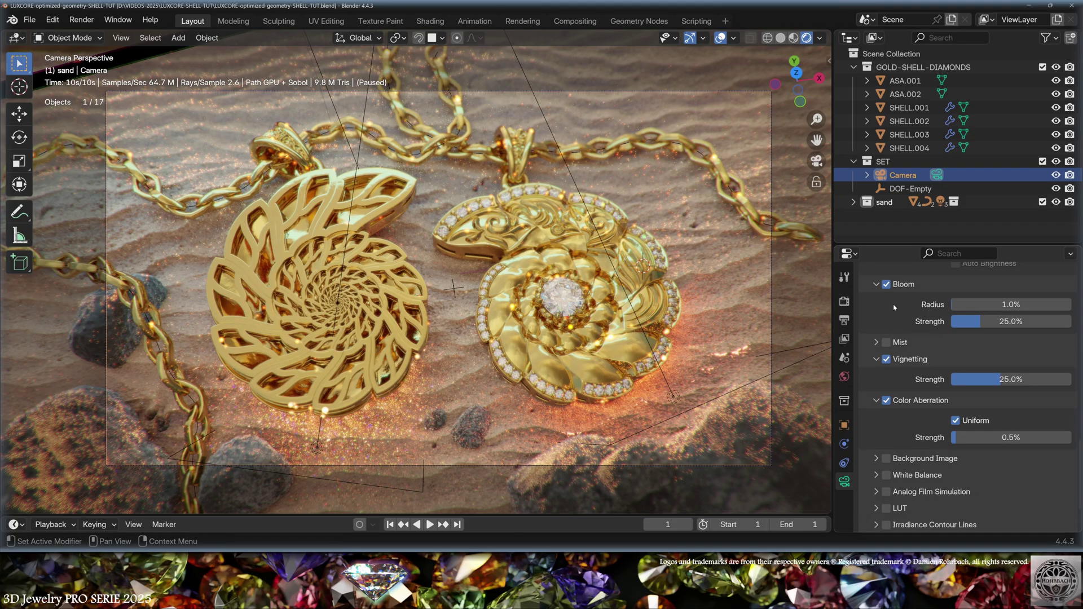
scroll(935, 457, down, 2)
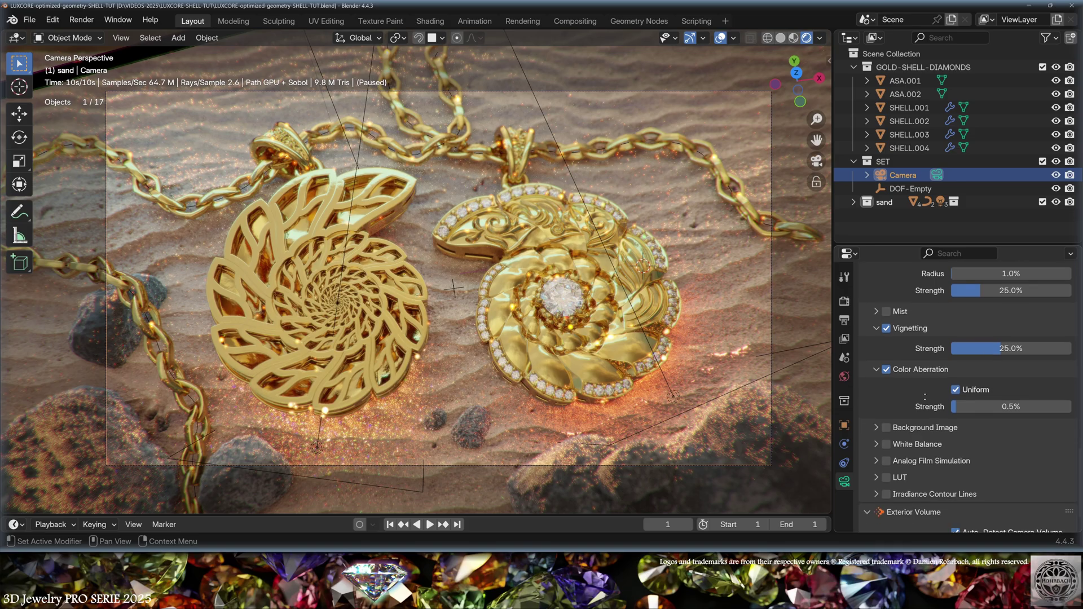
scroll(875, 384, up, 1)
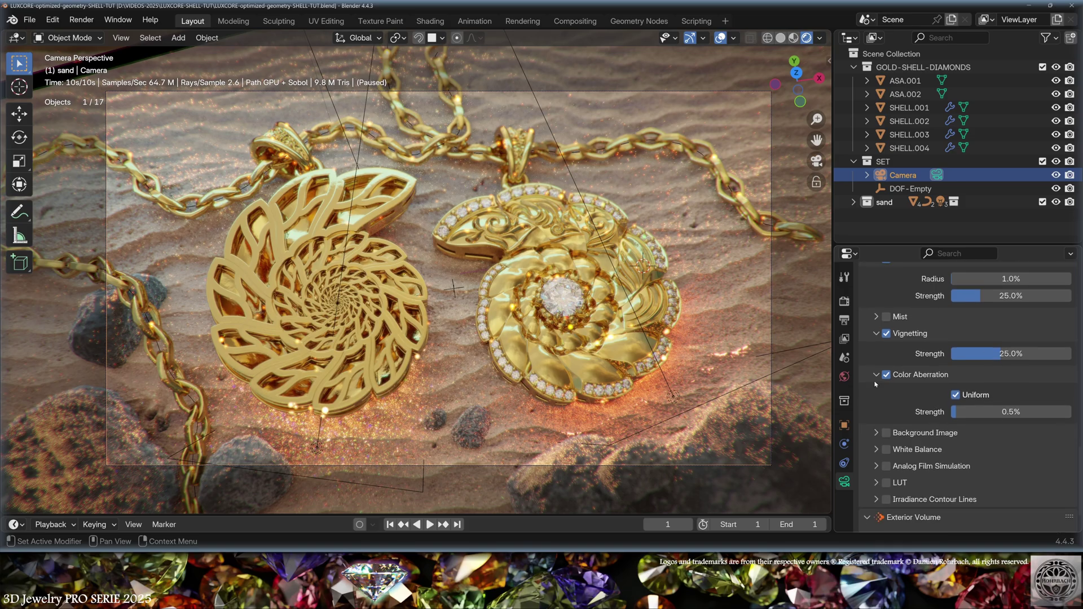
key(ctrl+s)
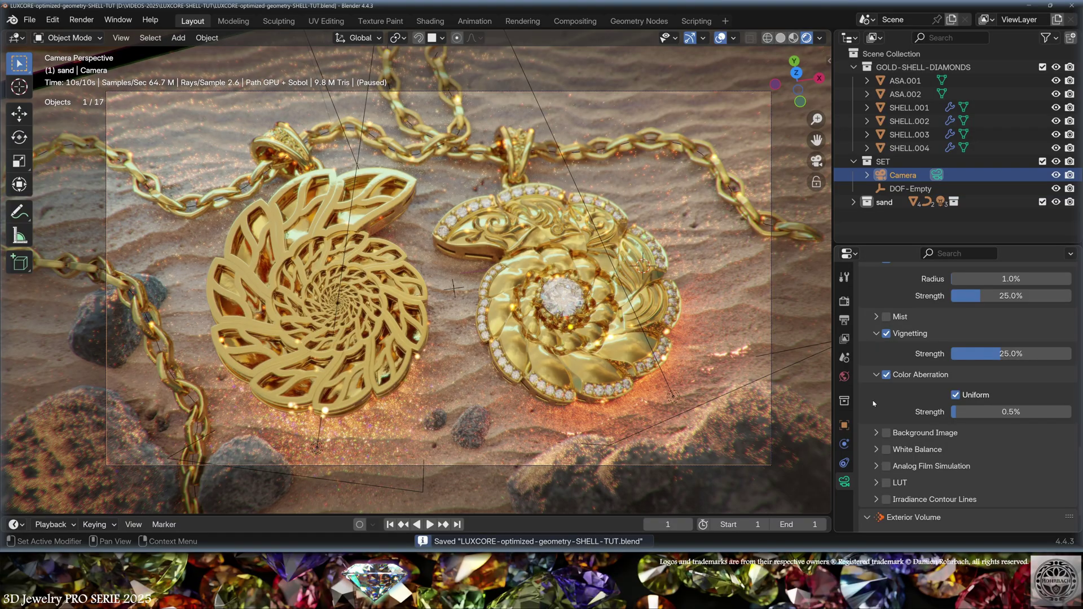